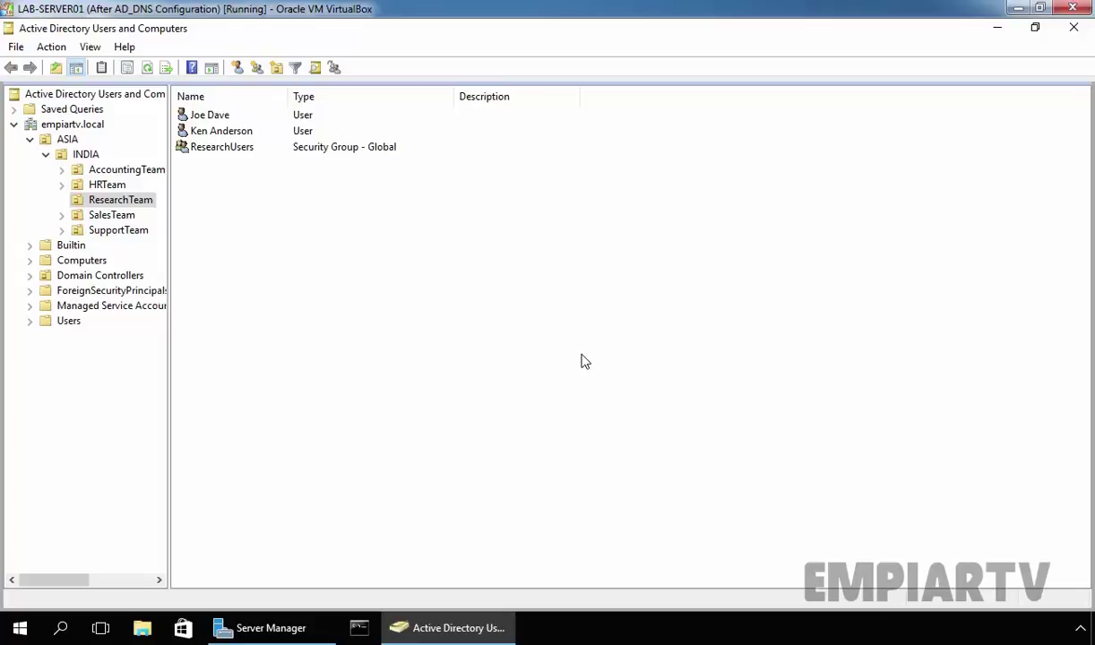
# Step: Review the research user accounts and ResearchUsers group members in the ResearchTeam unit
pyautogui.click(125, 201)
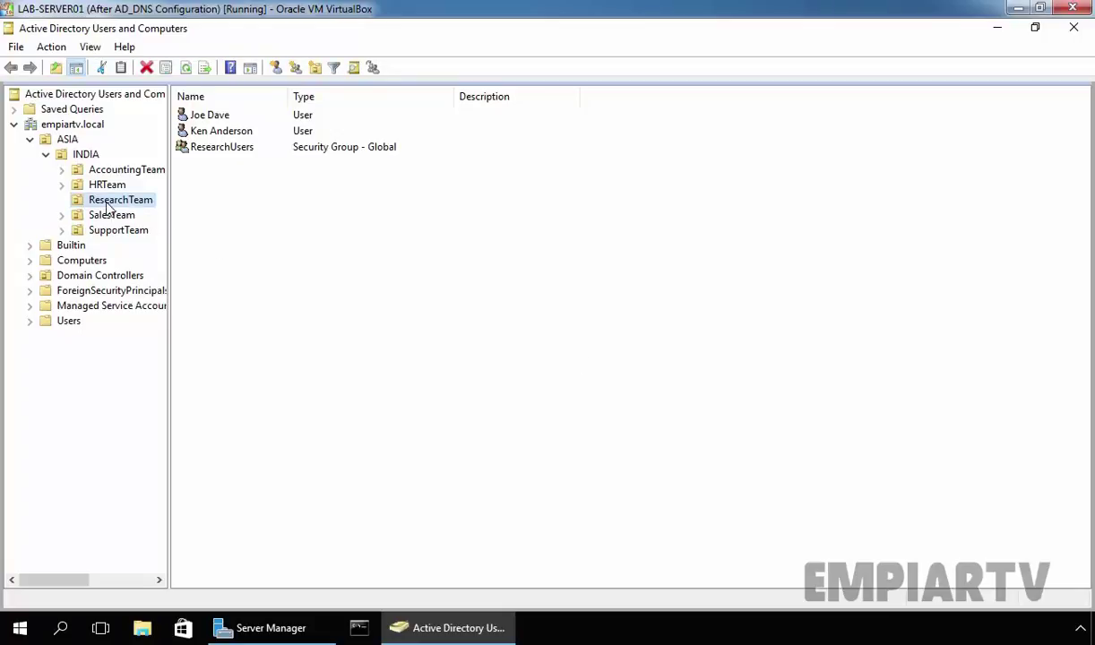
pyautogui.click(208, 116)
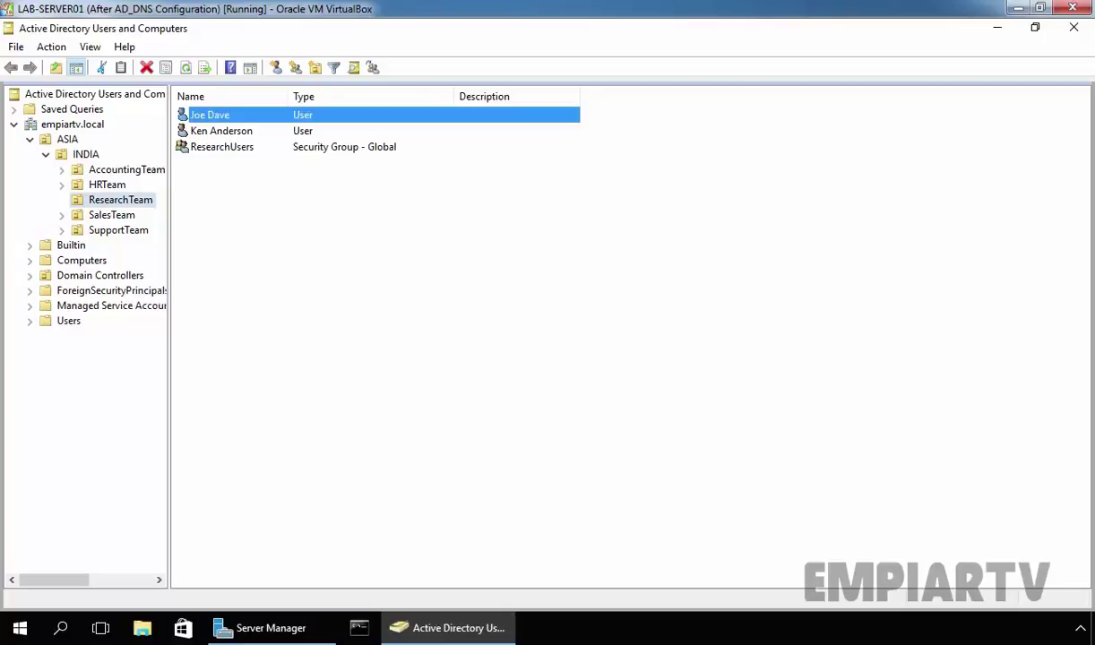
pyautogui.click(225, 134)
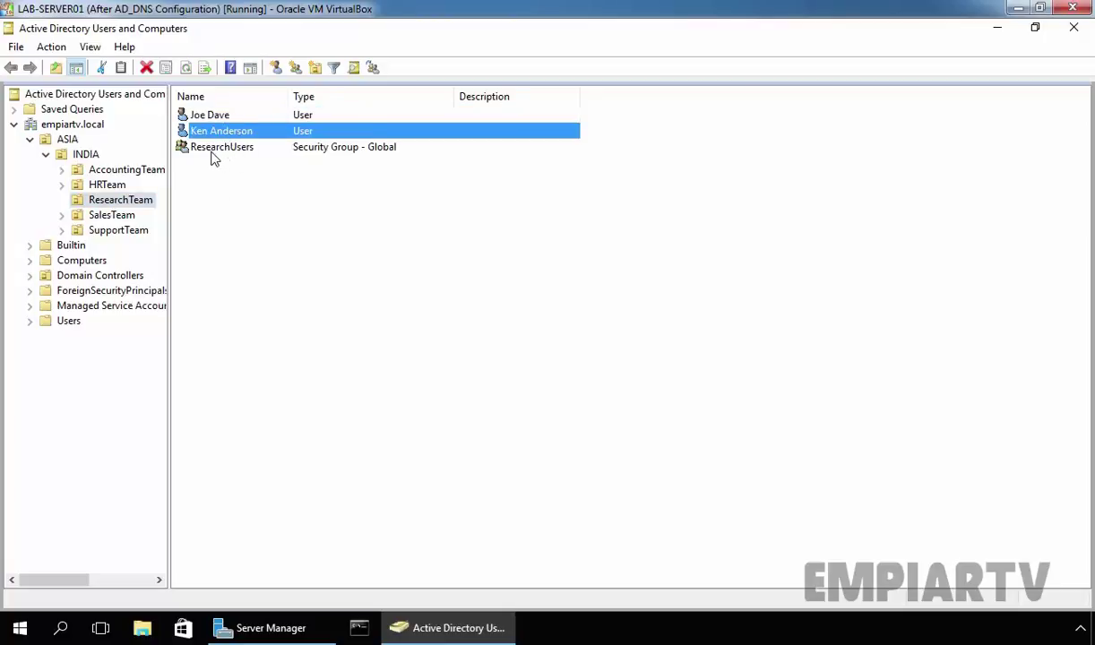
pyautogui.doubleClick(218, 148)
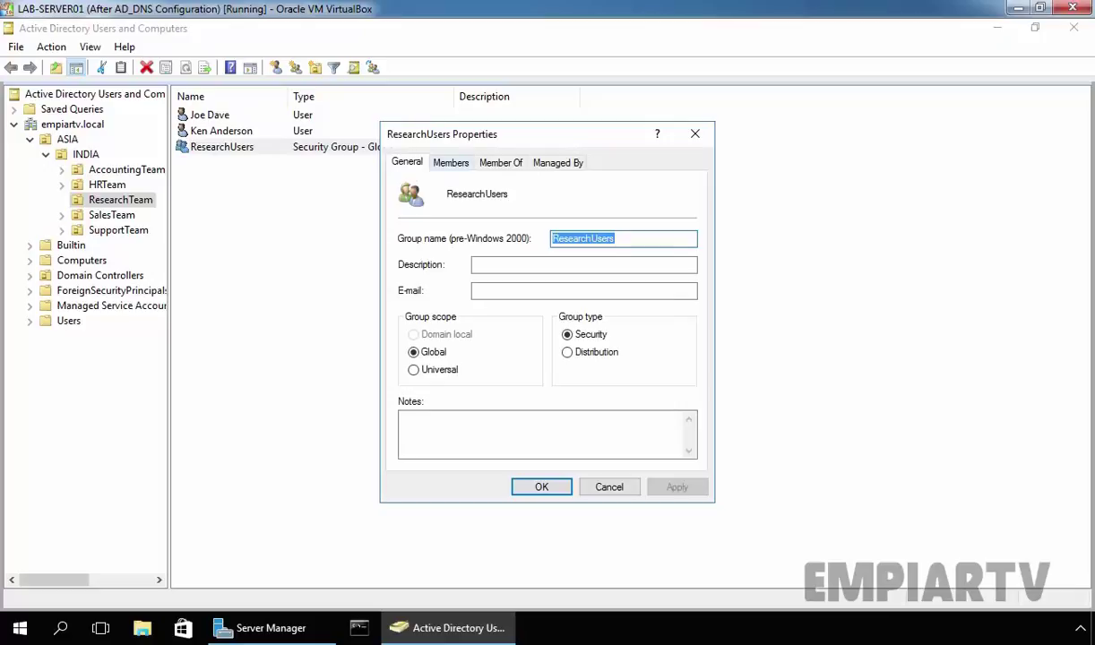
pyautogui.click(449, 164)
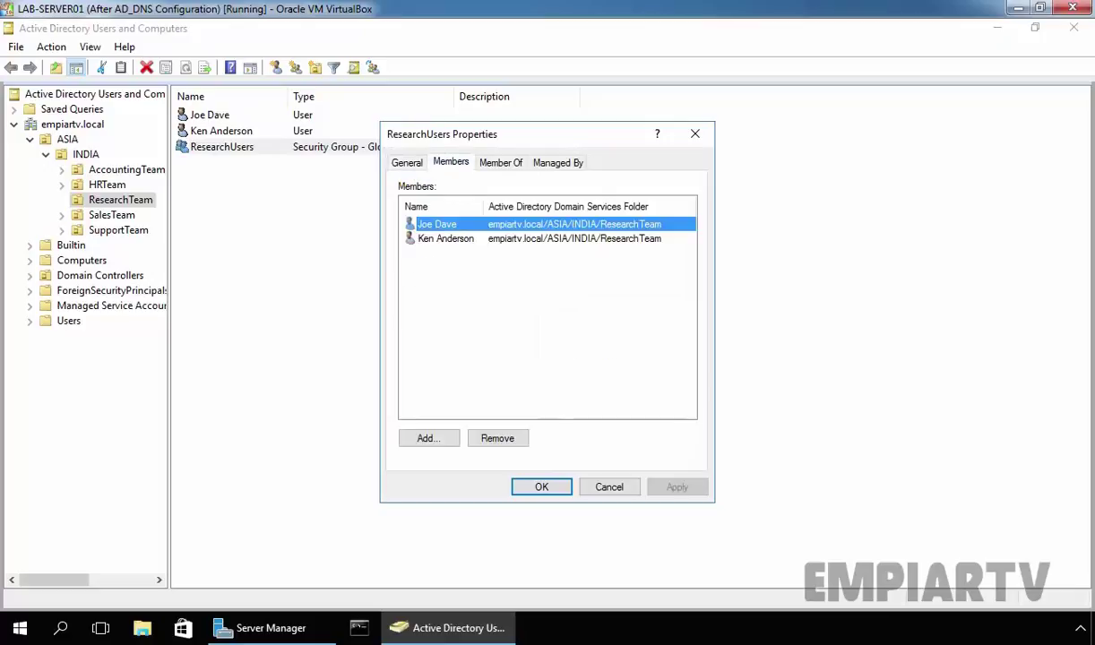
pyautogui.click(428, 240)
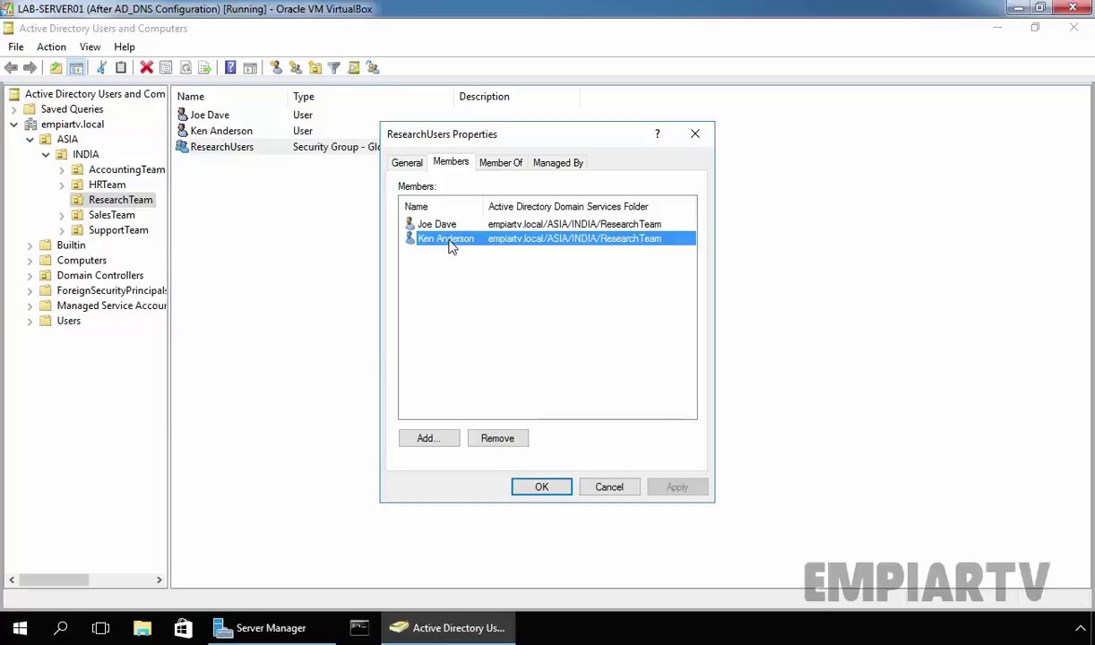
pyautogui.click(550, 485)
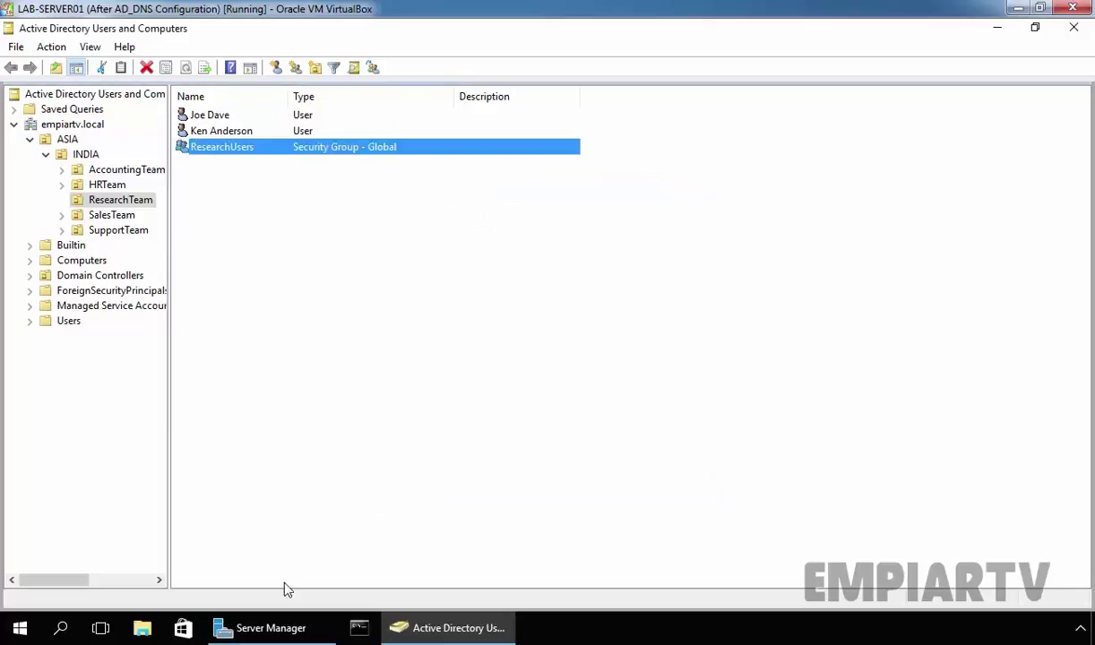
# Step: Start a new SMB Share - Quick from Server Manager's Shares list
pyautogui.click(260, 628)
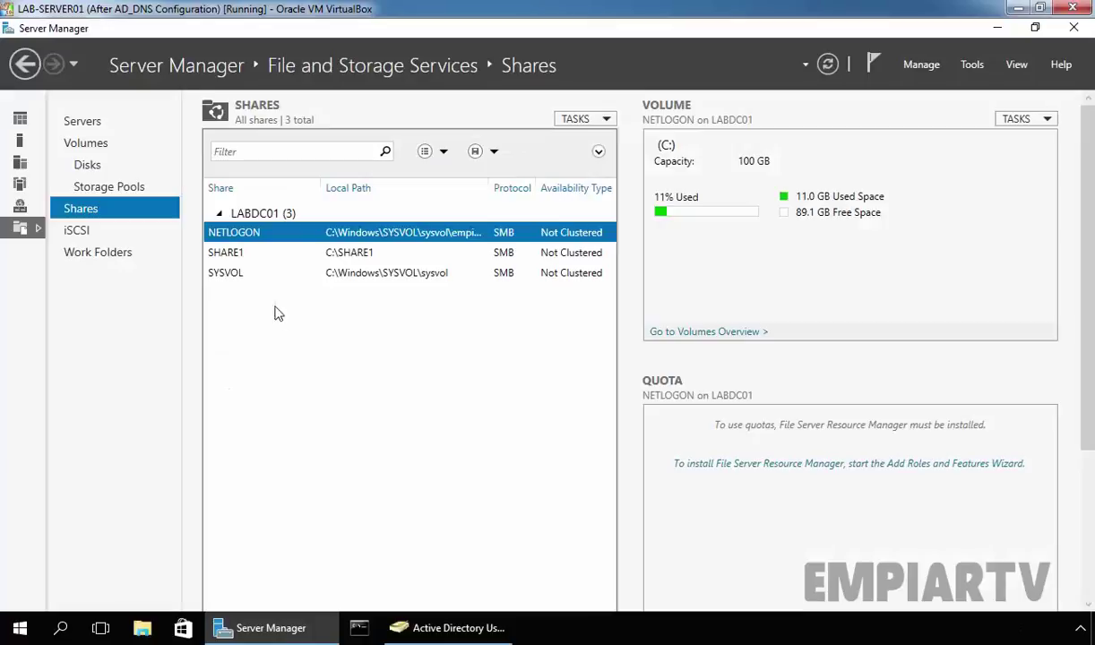
pyautogui.click(603, 123)
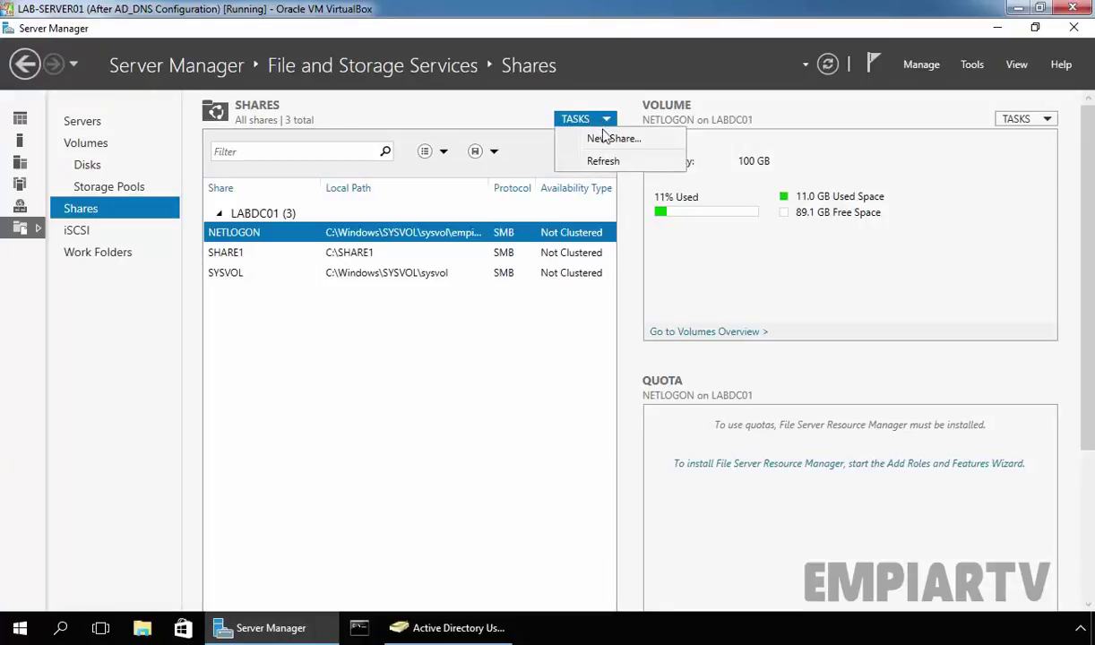
pyautogui.click(604, 138)
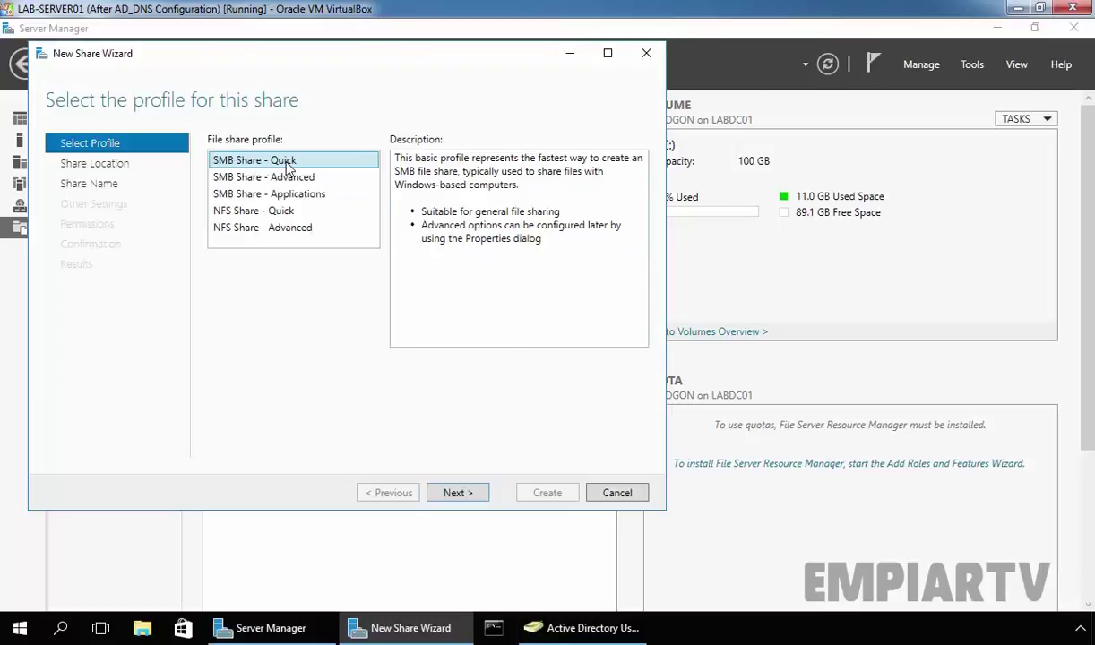
pyautogui.click(463, 499)
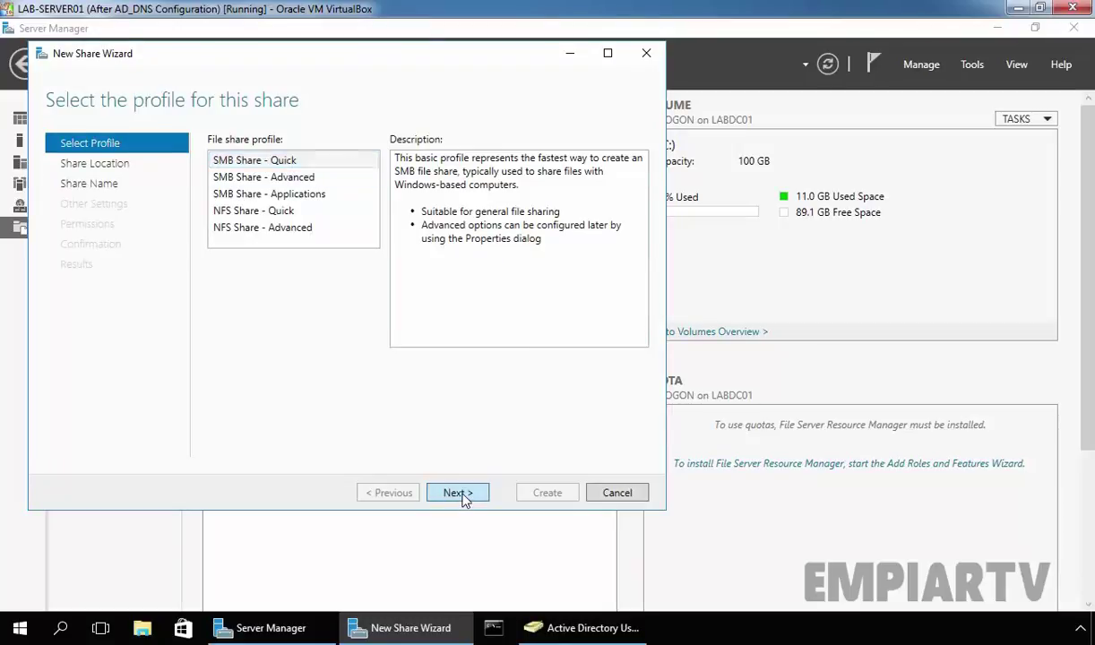
# Step: Set the share path to C:\ResearchData and accept the name ResearchData
pyautogui.click(232, 428)
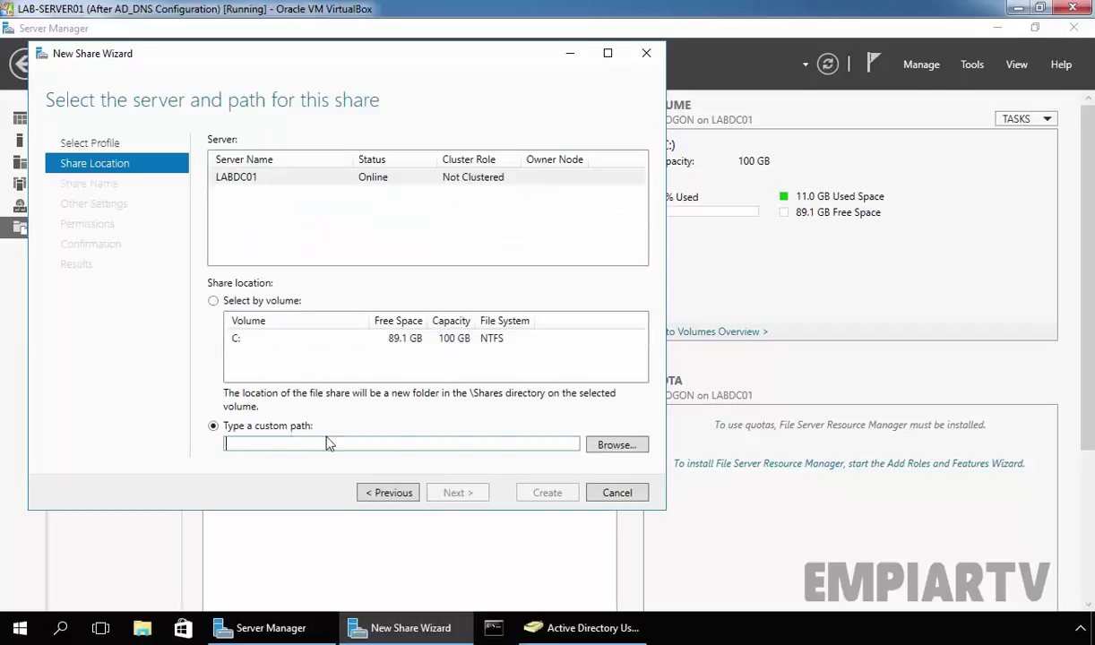
pyautogui.click(615, 446)
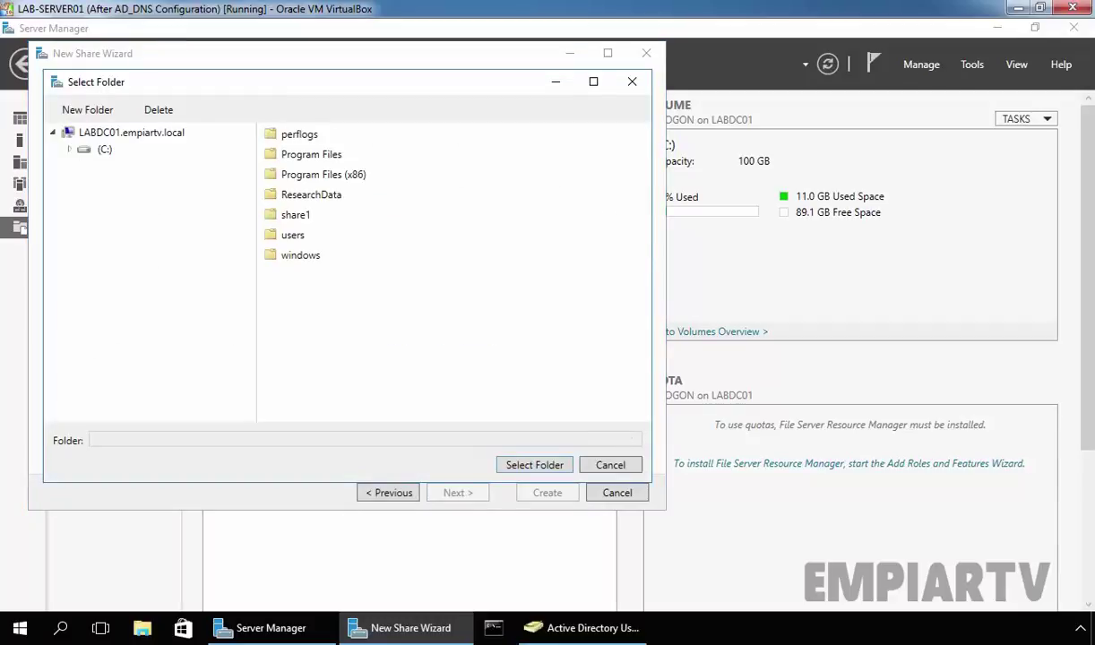
pyautogui.click(104, 150)
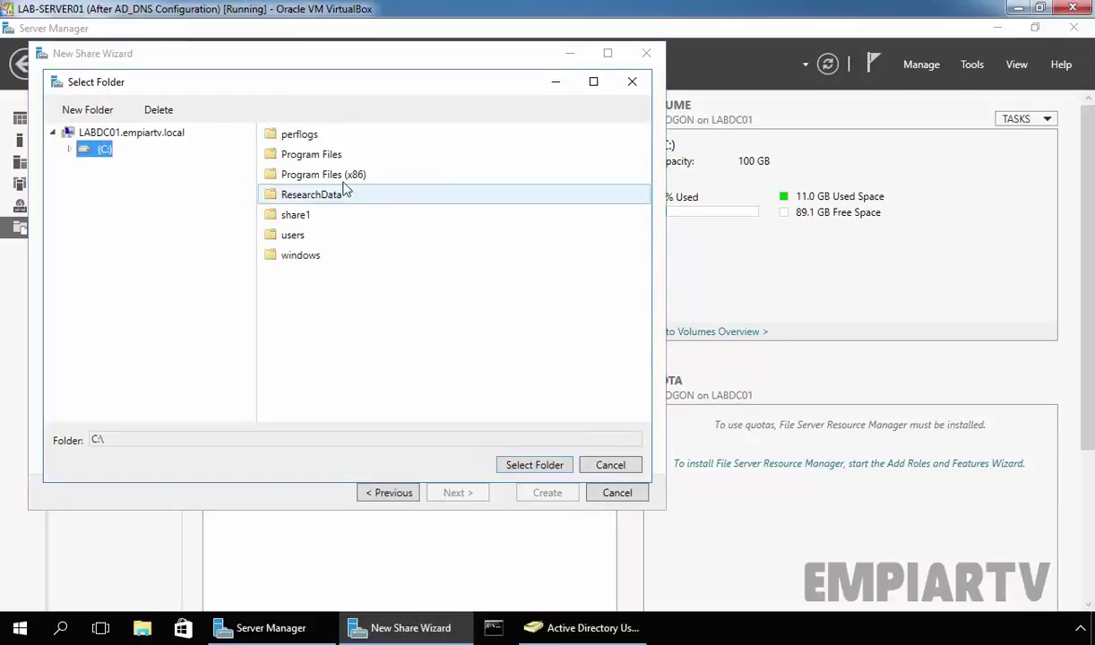
pyautogui.click(308, 199)
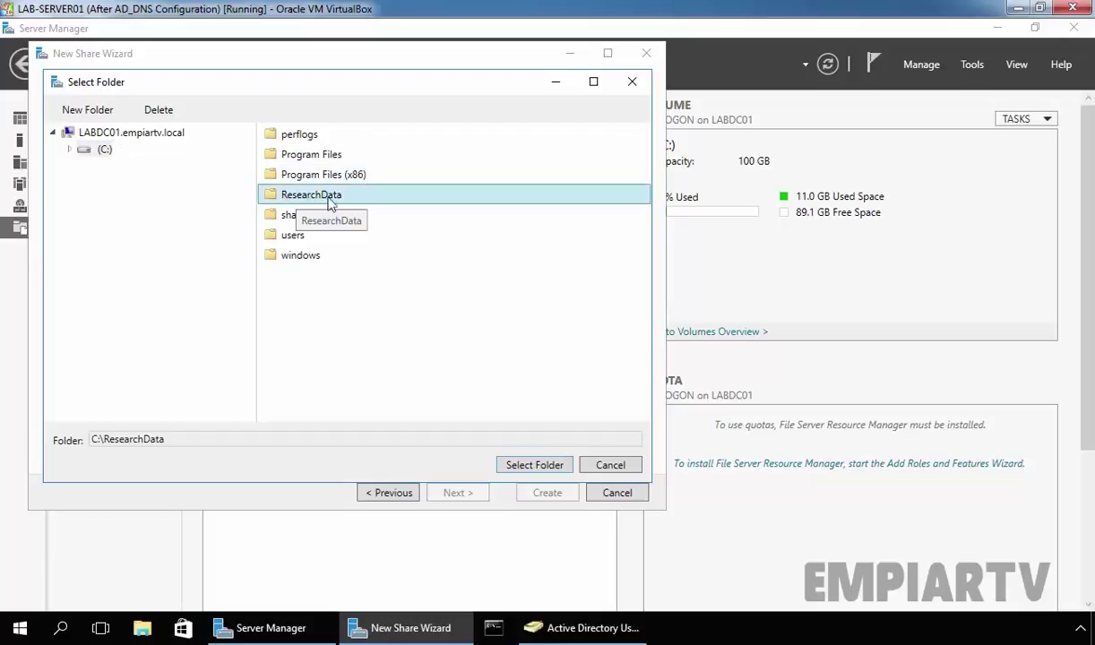
pyautogui.click(515, 464)
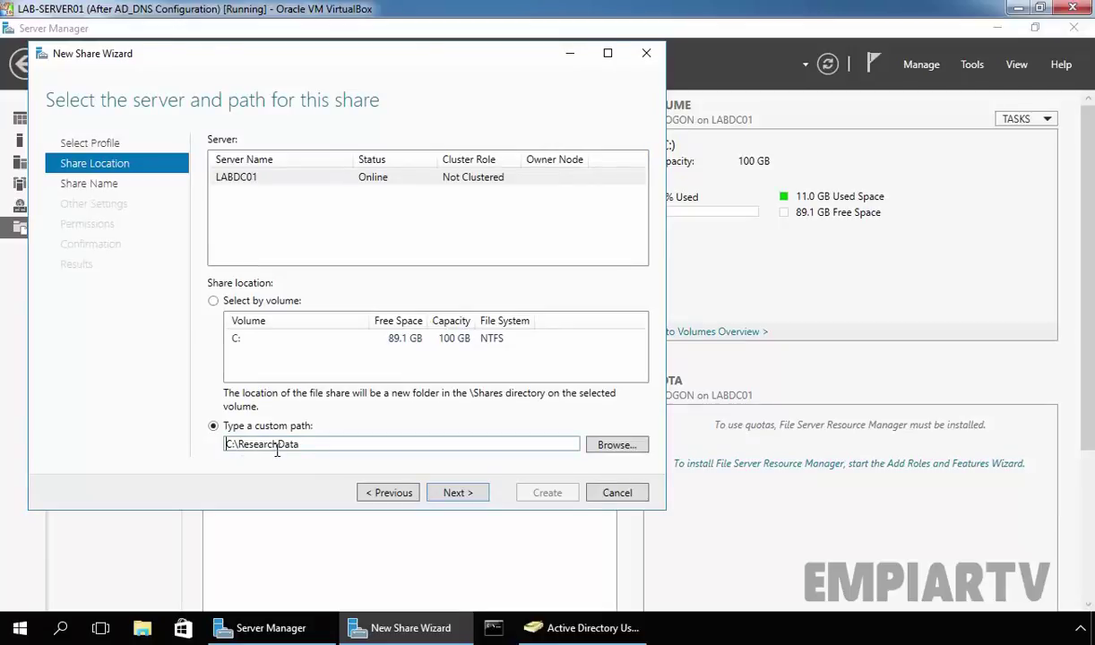
pyautogui.click(466, 493)
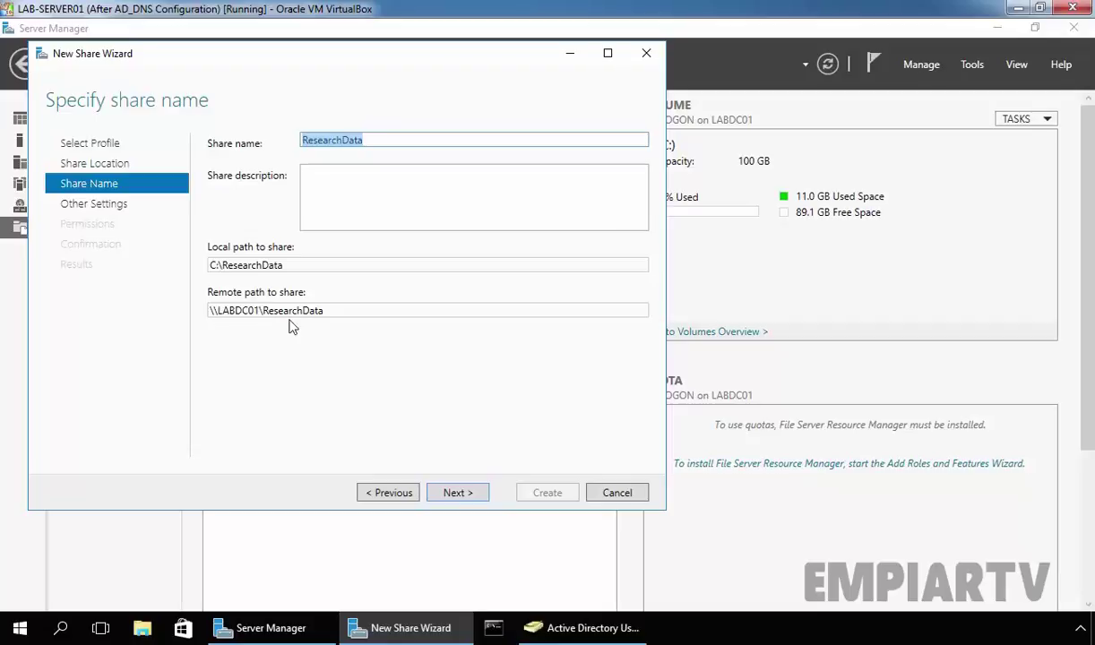
pyautogui.click(457, 492)
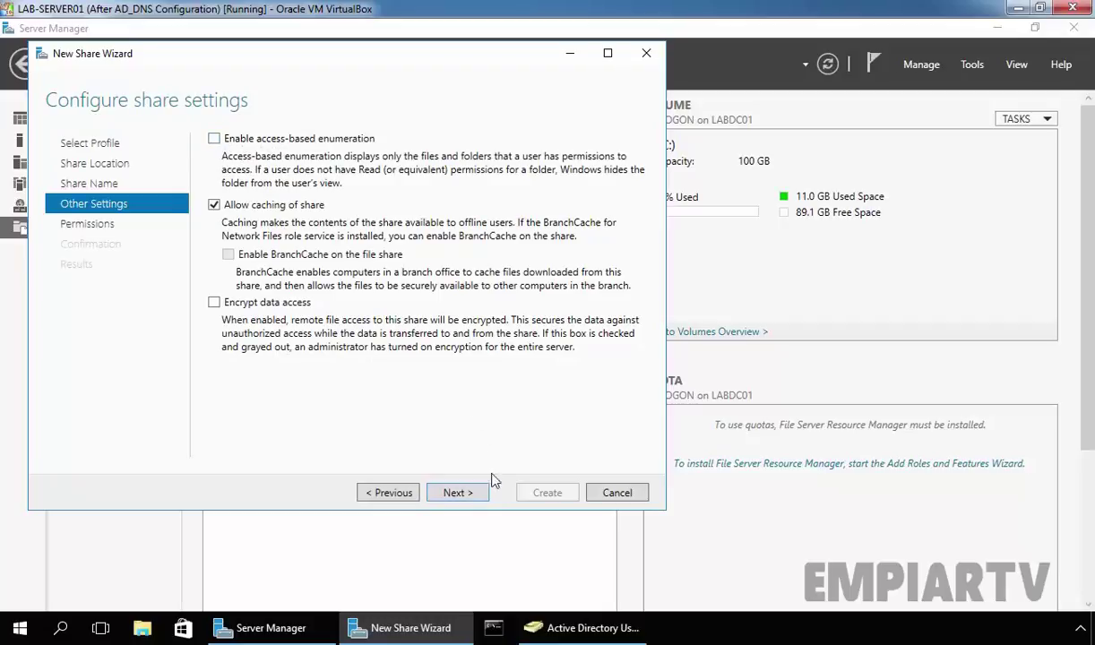
# Step: Disable permission inheritance on ResearchData, converting inherited permissions to explicit entries
pyautogui.click(456, 491)
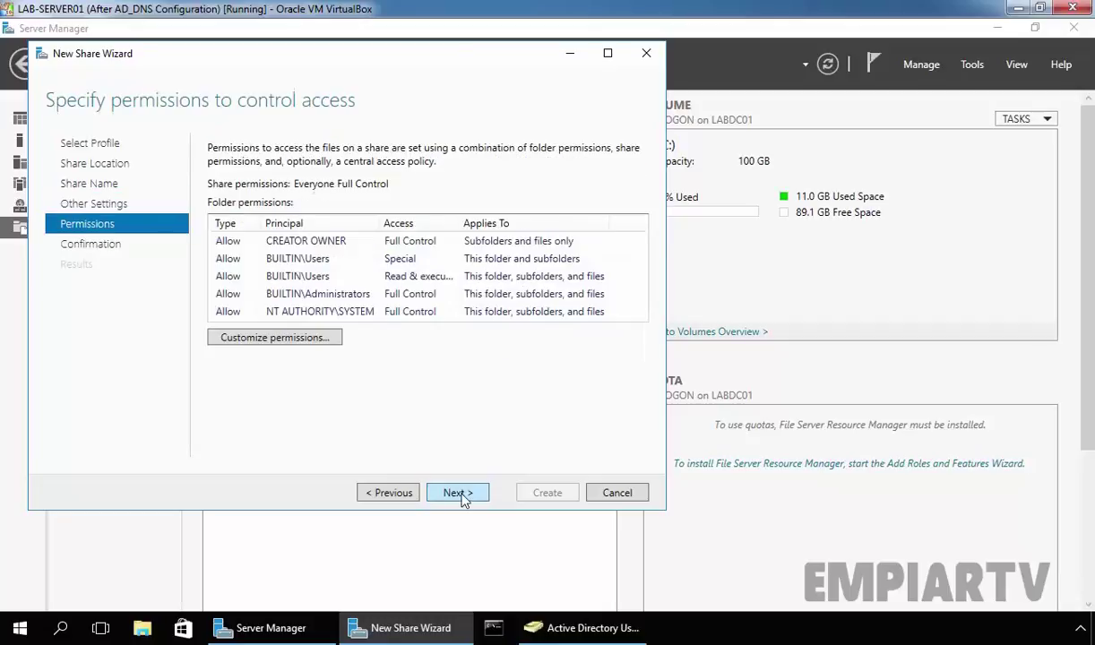
pyautogui.click(278, 338)
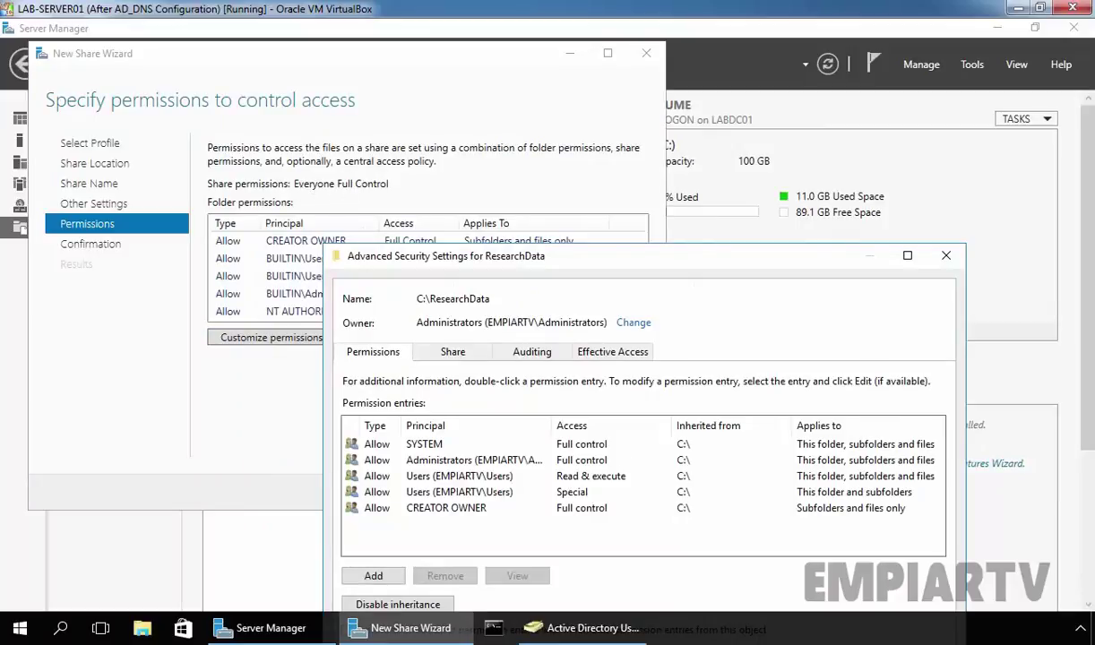
pyautogui.moveTo(362, 259); pyautogui.dragTo(197, 77)
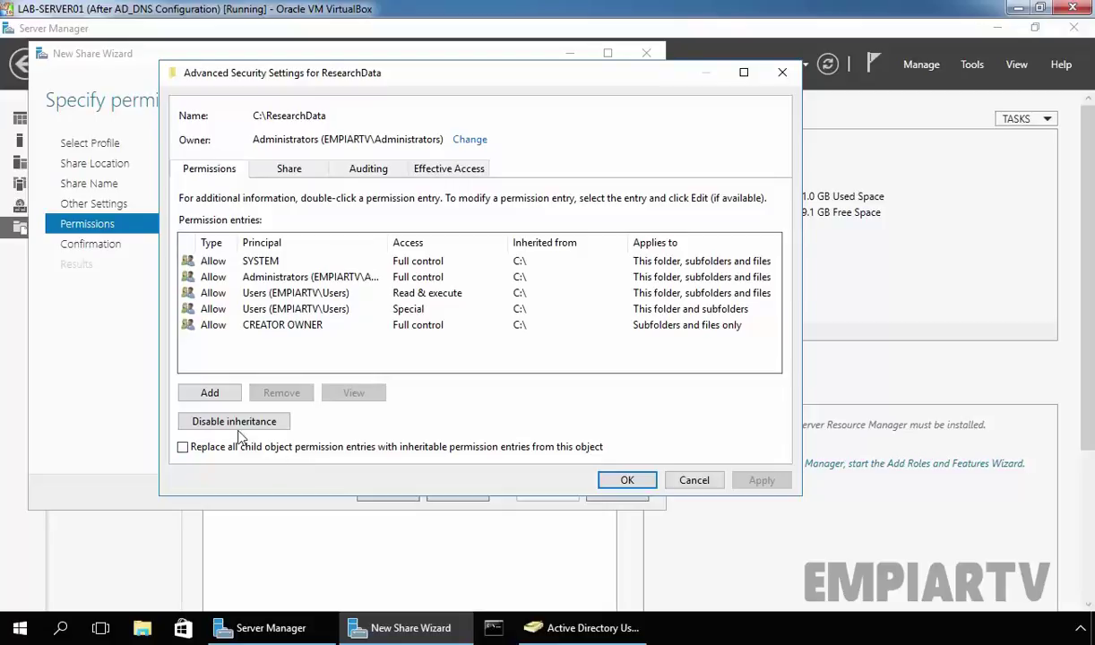
pyautogui.click(214, 426)
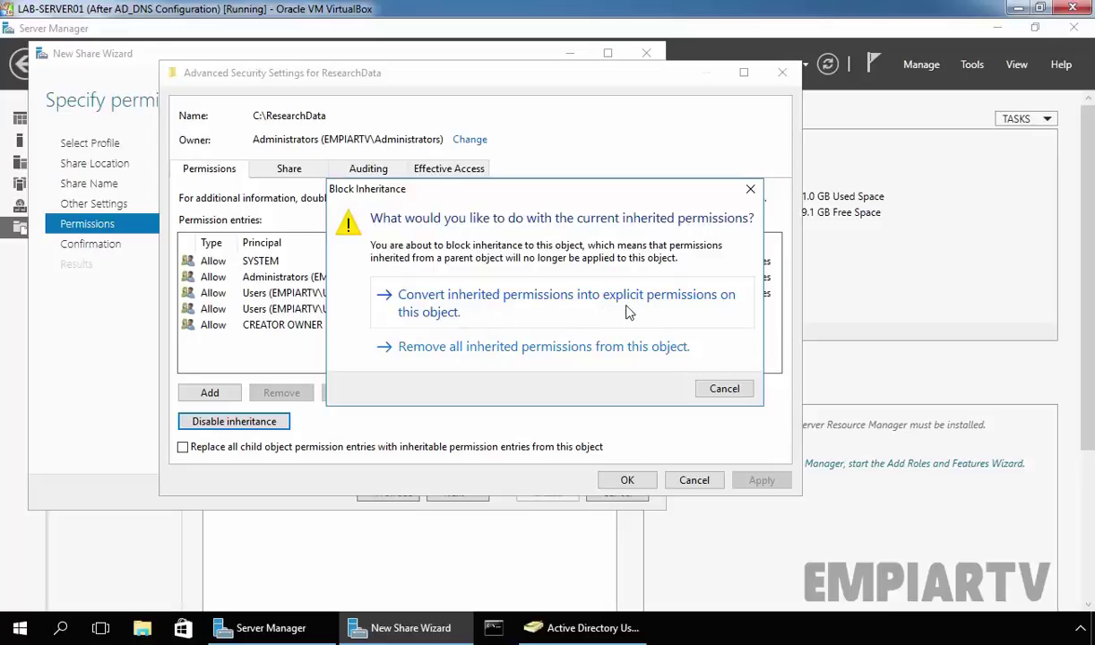
pyautogui.click(508, 297)
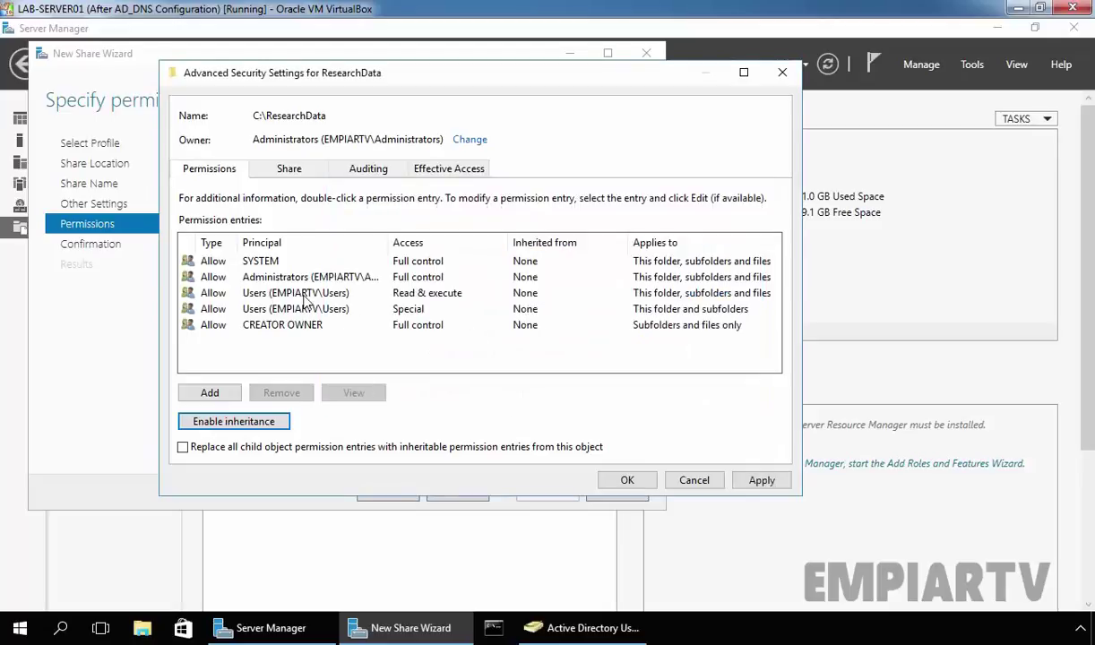
# Step: Remove the Users Read & execute and Users Special entries, then add a new entry
pyautogui.click(303, 296)
pyautogui.click(282, 392)
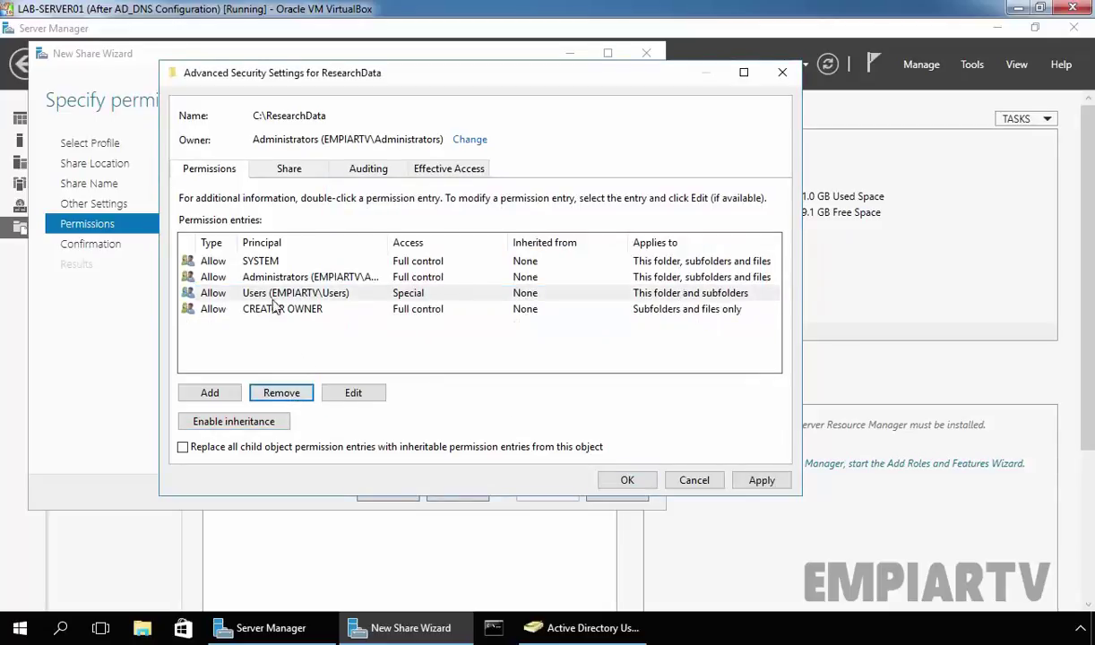
pyautogui.click(263, 293)
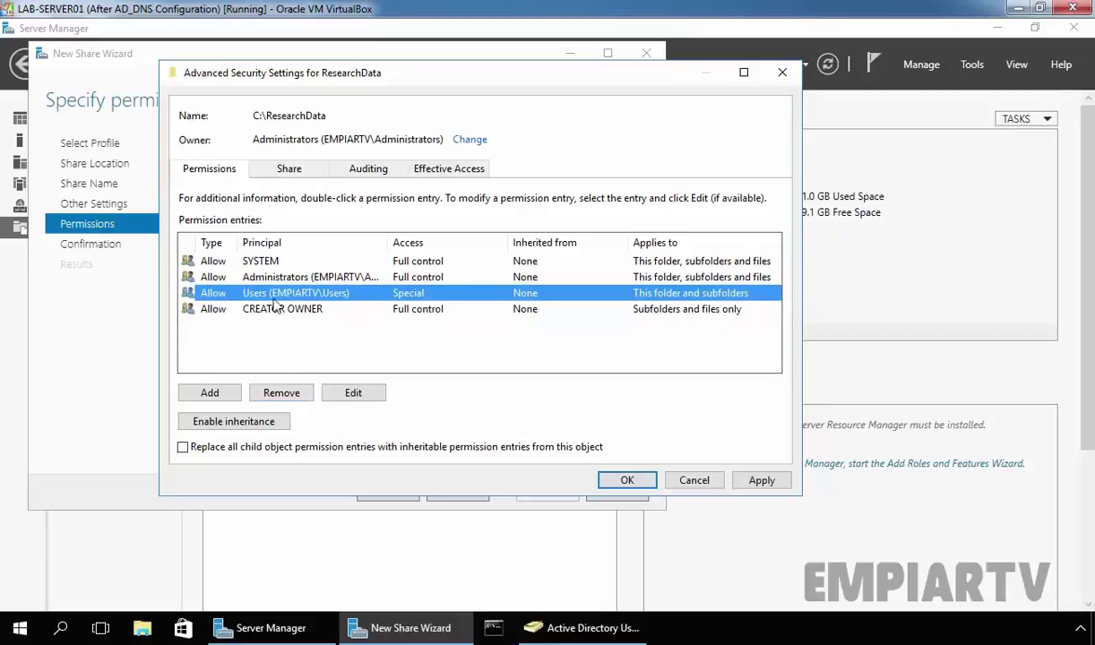
pyautogui.click(285, 396)
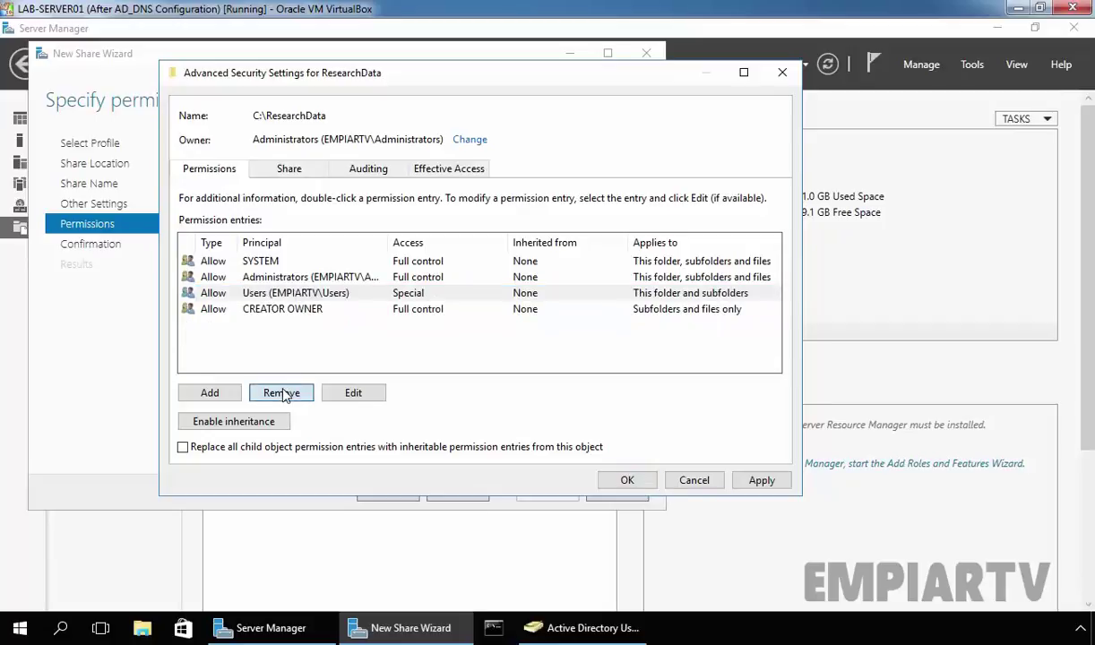
pyautogui.click(212, 393)
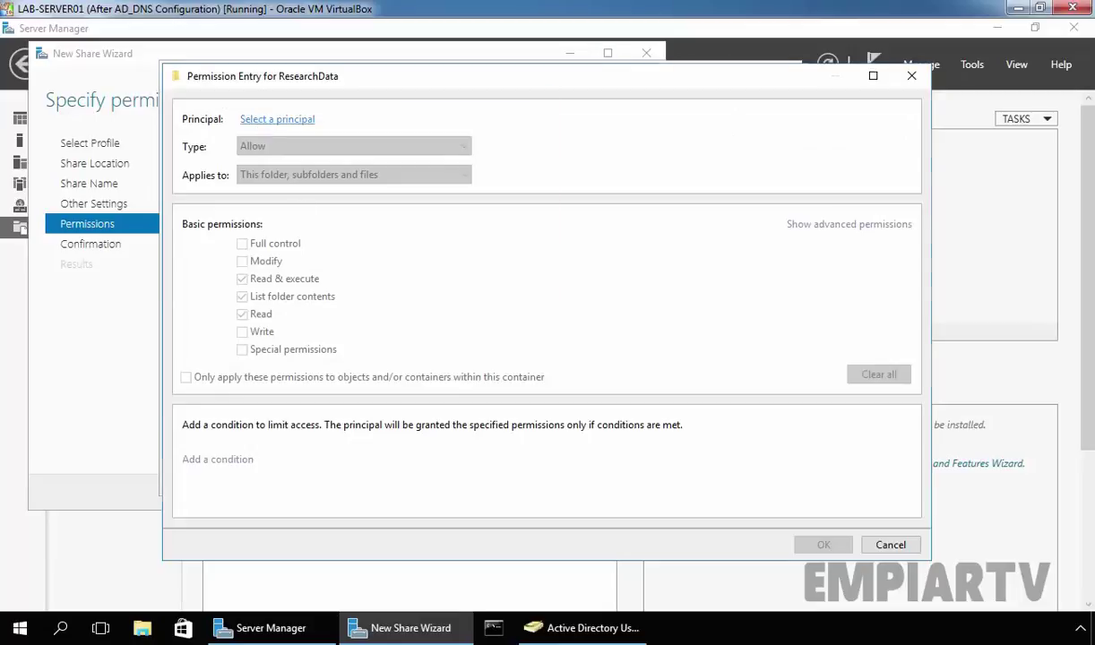
# Step: Give ResearchUsers Create folders / append data on this folder only, and apply the security settings
pyautogui.click(277, 119)
pyautogui.write('res')
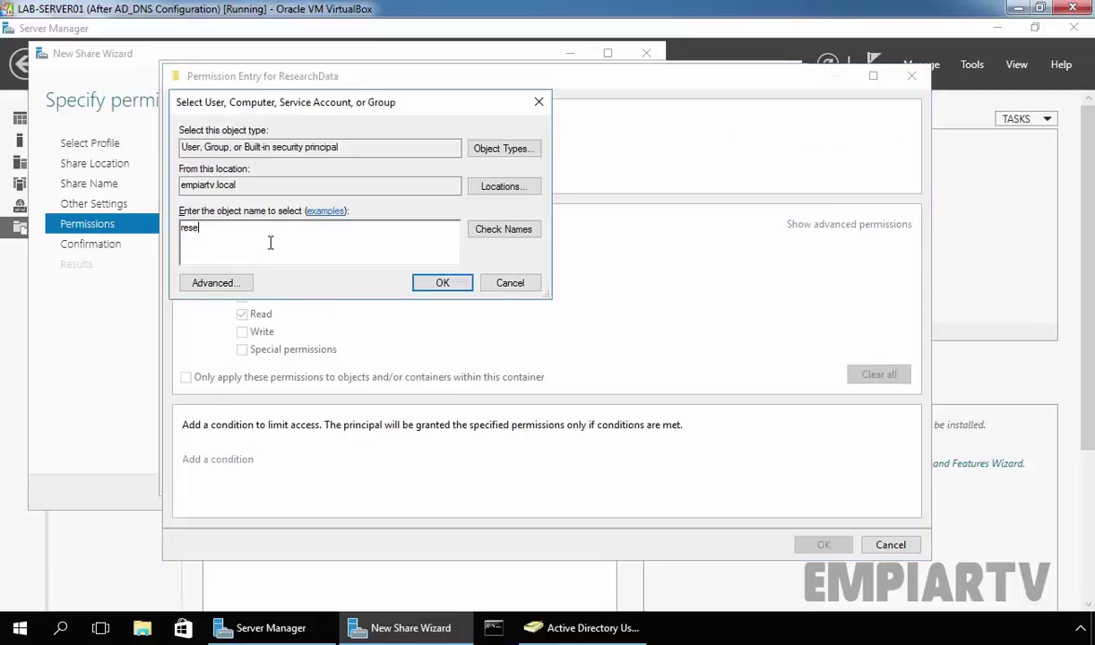
pyautogui.write('e')
pyautogui.click(498, 229)
pyautogui.press('Return')
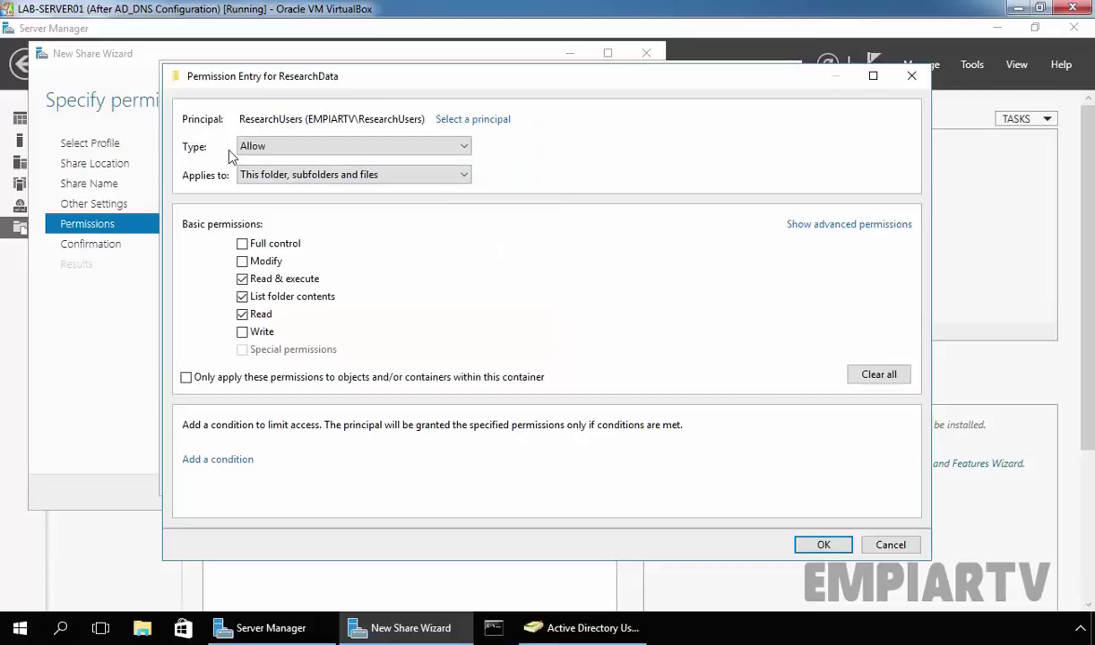
pyautogui.click(273, 179)
pyautogui.click(252, 186)
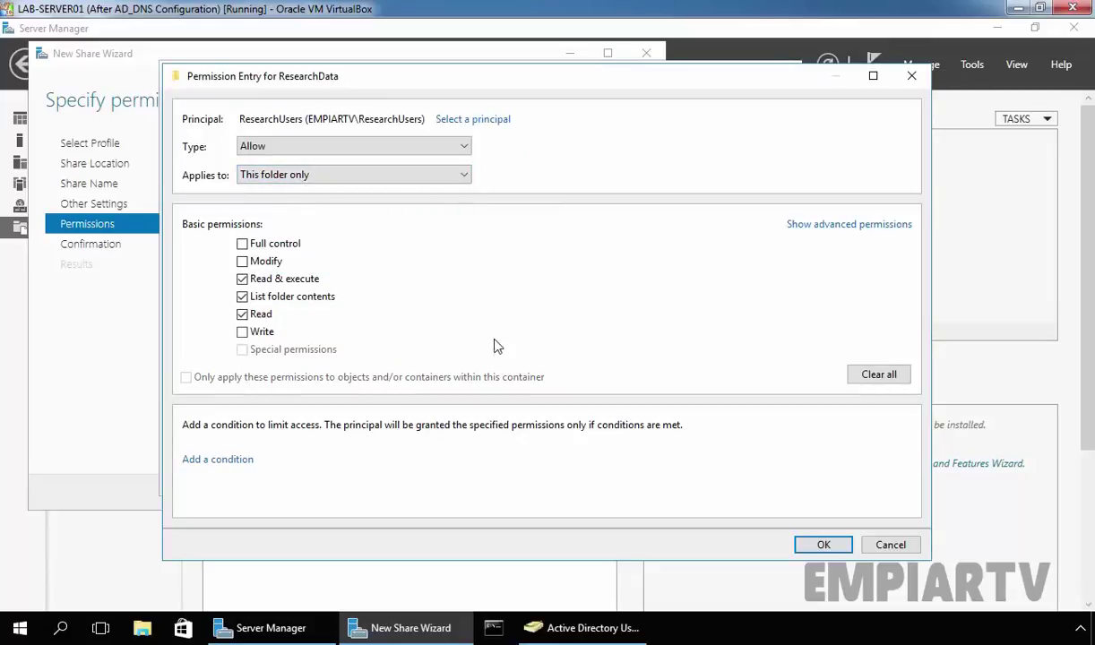
pyautogui.click(824, 225)
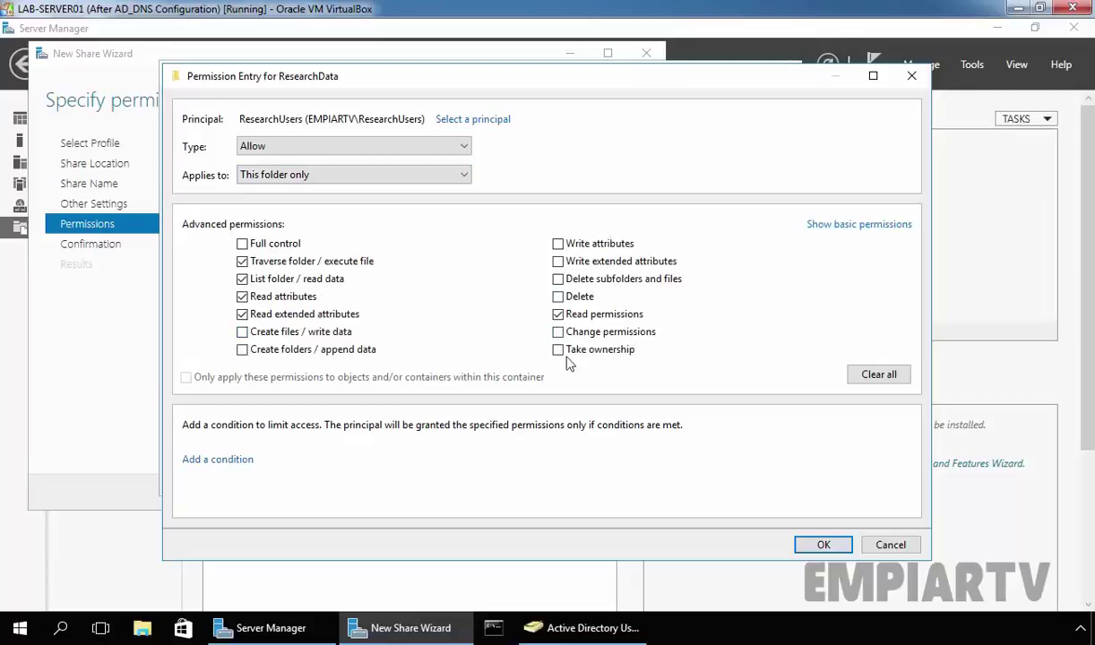
pyautogui.click(242, 350)
pyautogui.click(823, 544)
pyautogui.click(760, 481)
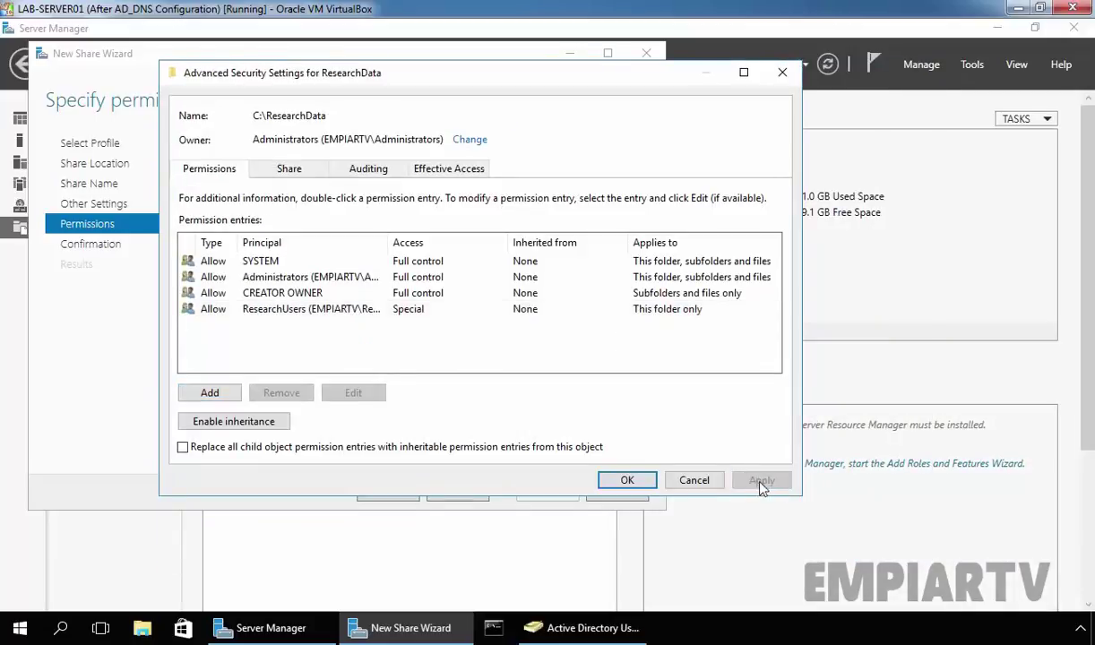
pyautogui.click(627, 481)
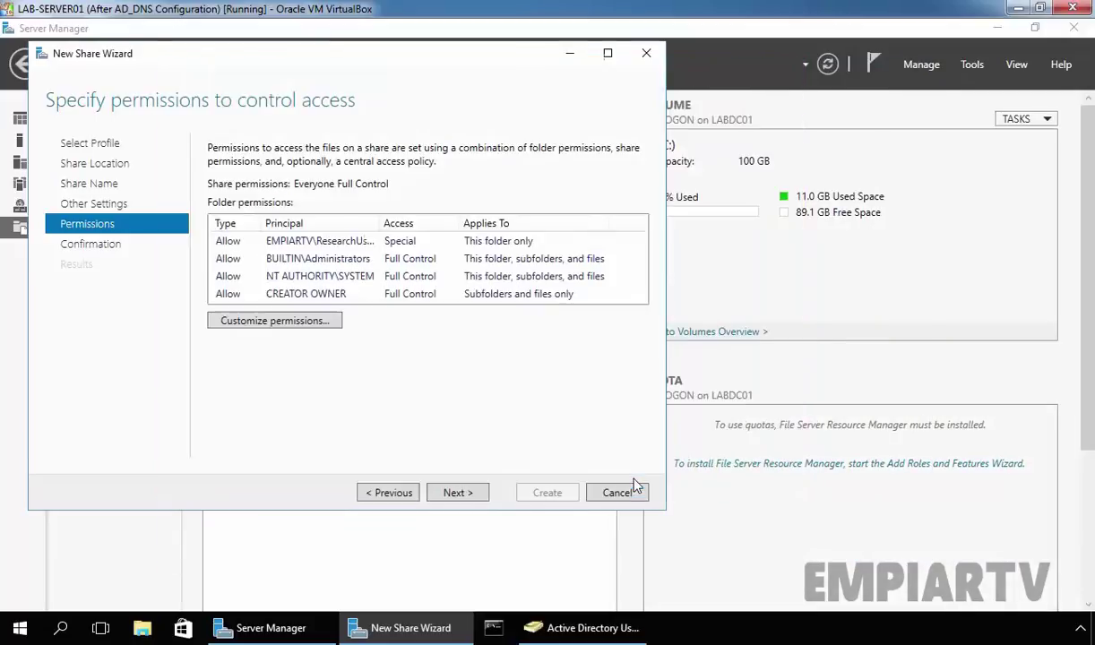
# Step: Finish the wizard to create the ResearchData share and select it in the Shares list
pyautogui.click(456, 493)
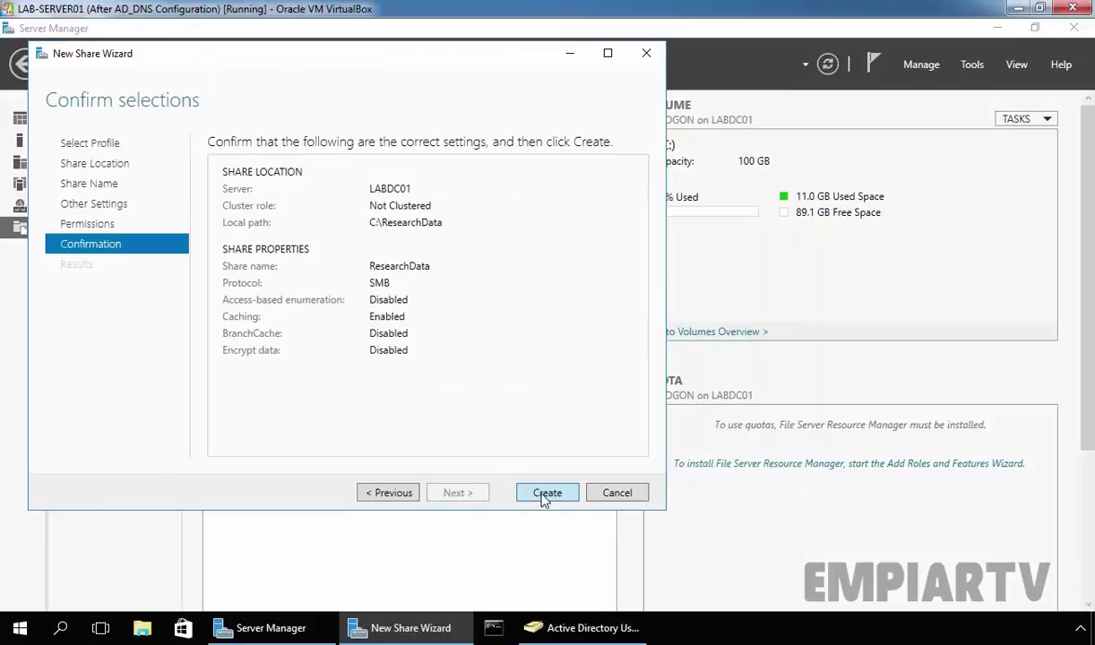
pyautogui.click(546, 495)
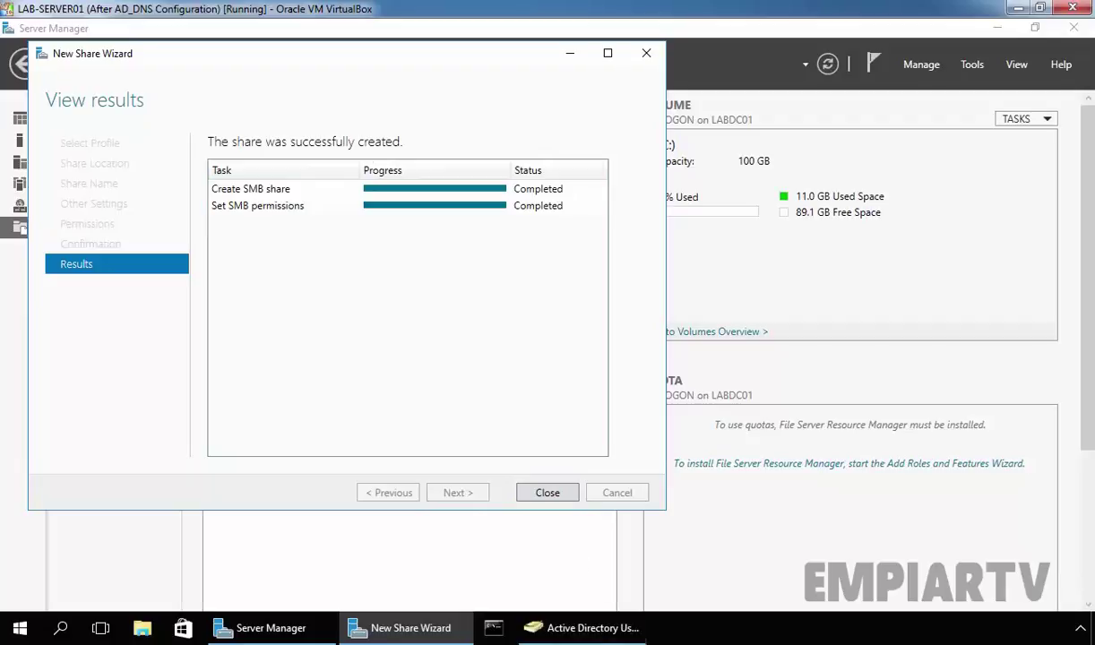
pyautogui.click(546, 495)
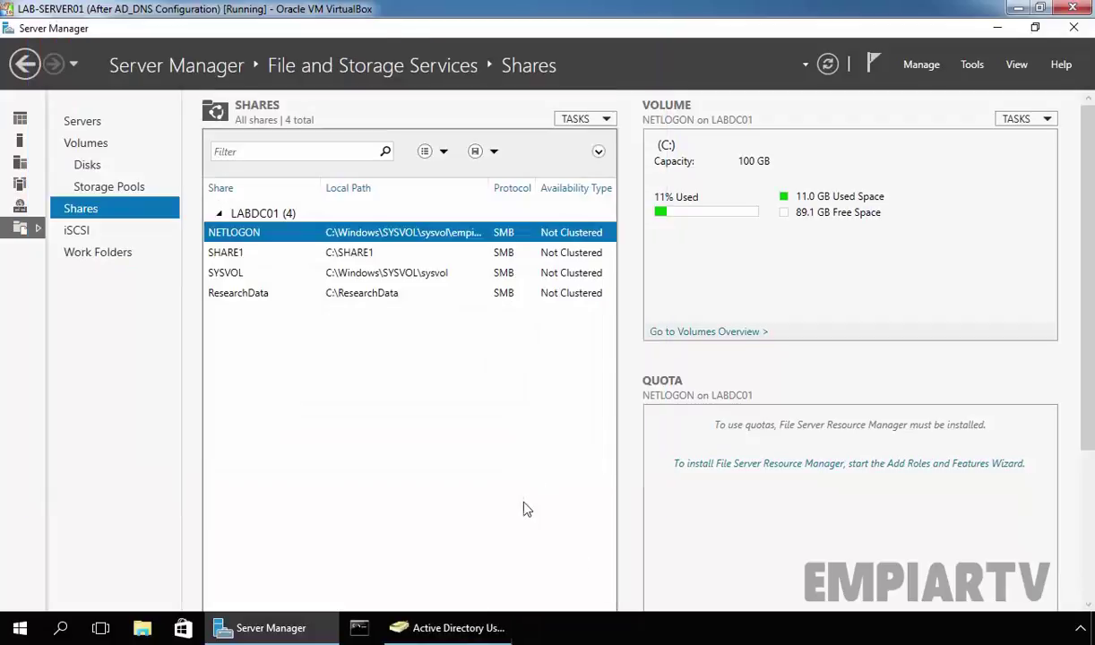
pyautogui.click(238, 302)
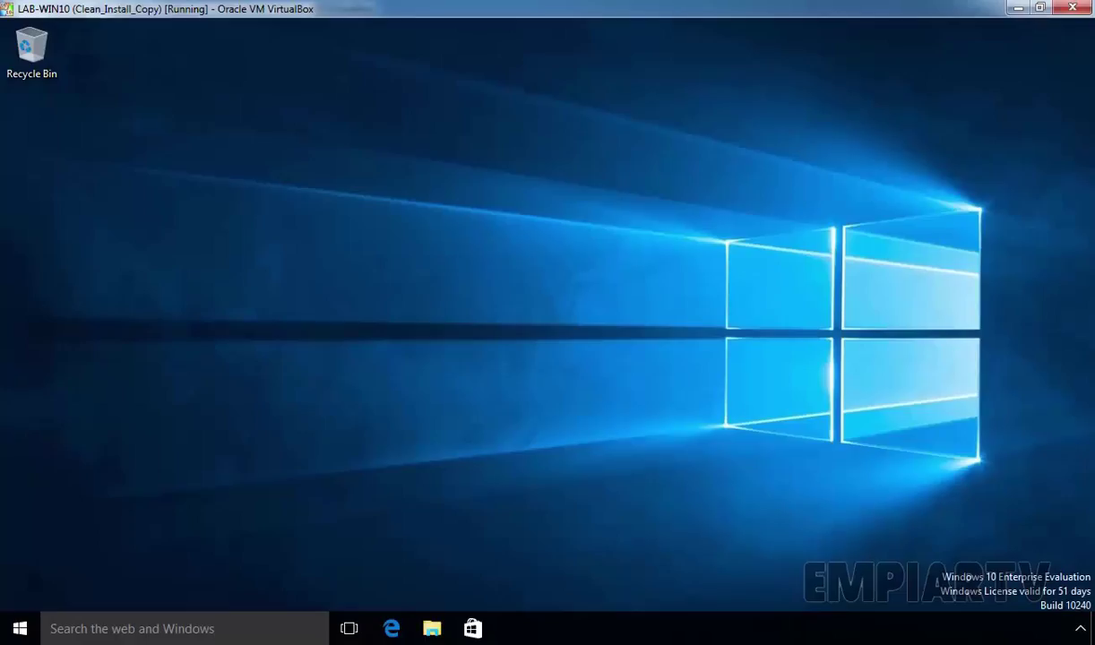
pyautogui.press('super')
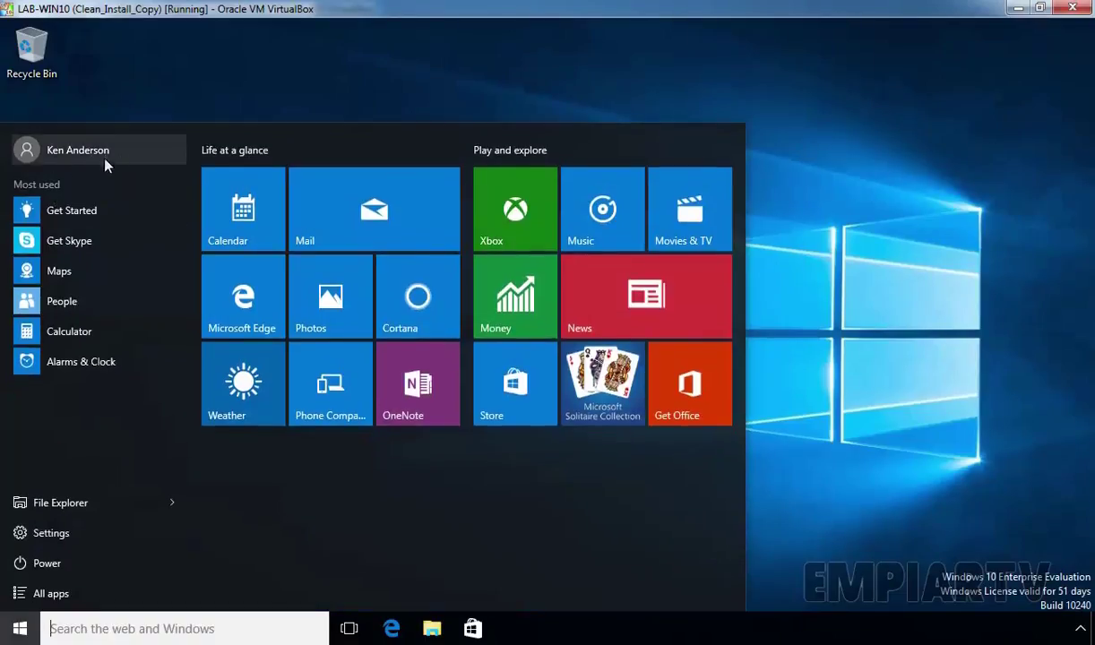
pyautogui.click(328, 91)
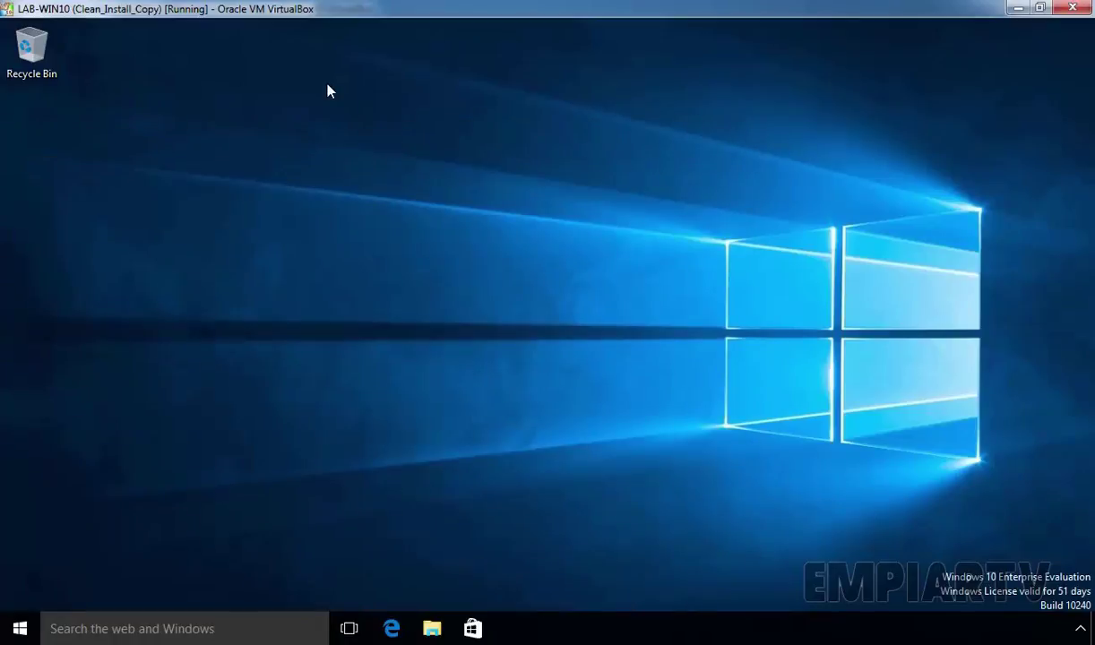
# Step: Open the ResearchData share on \\labdc01 from the Run box
pyautogui.press('super+r')
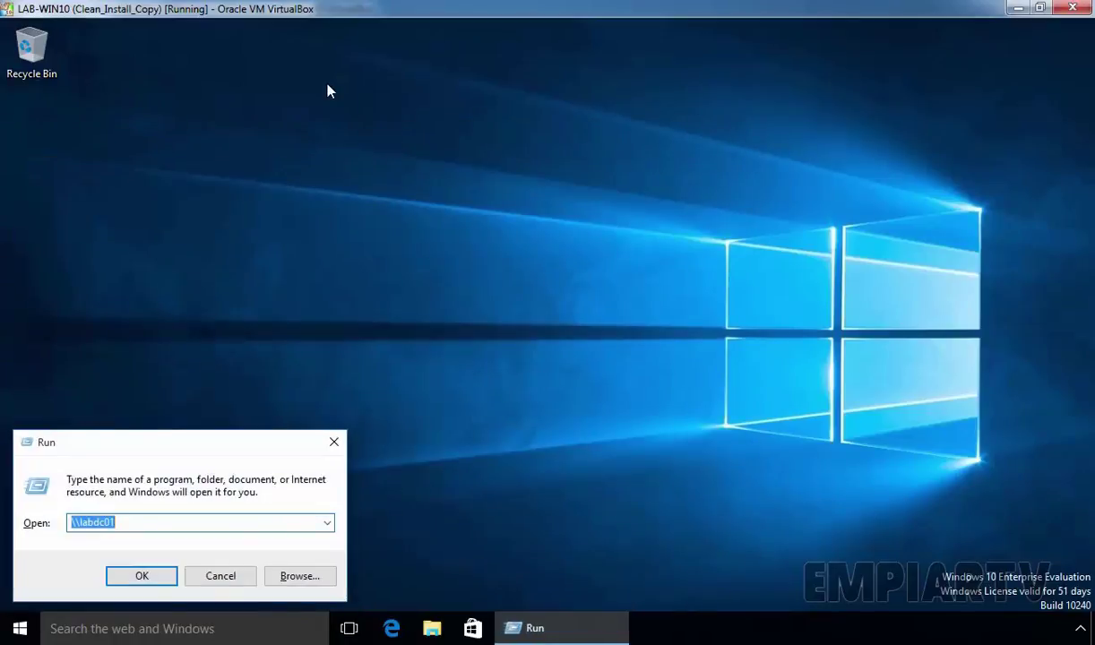
pyautogui.press('Return')
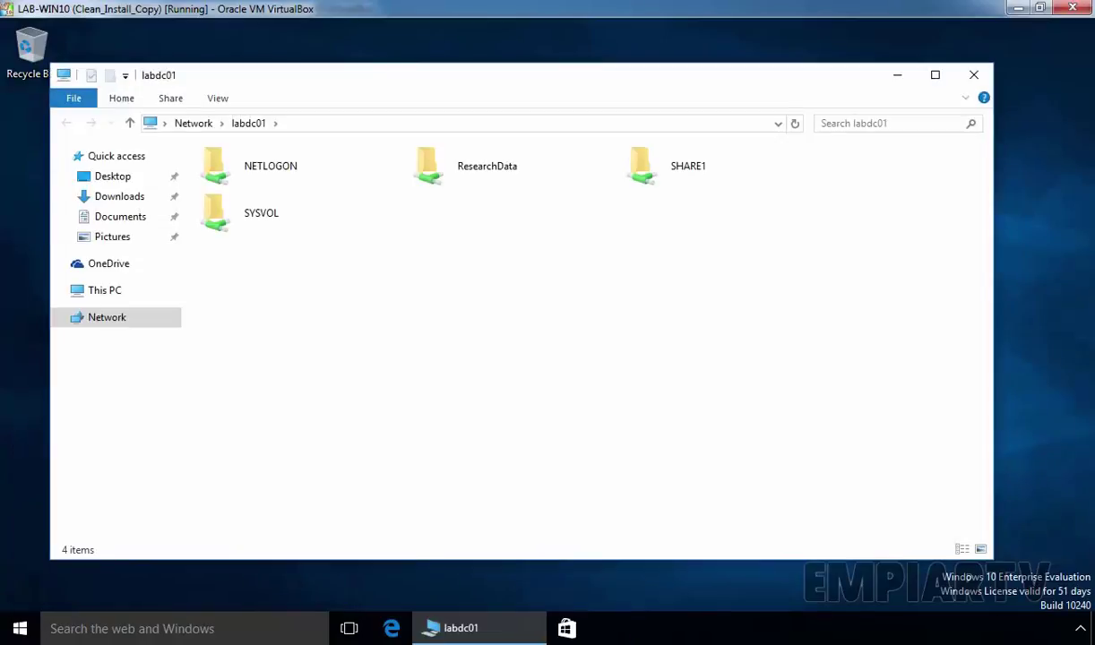
pyautogui.click(485, 176)
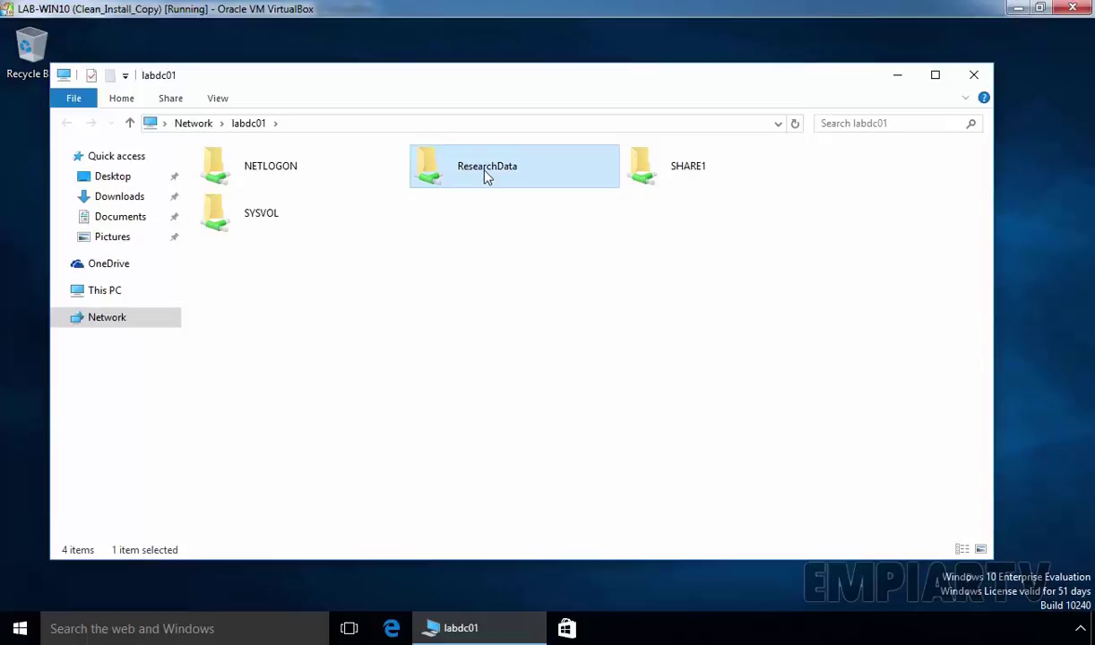
pyautogui.doubleClick(485, 176)
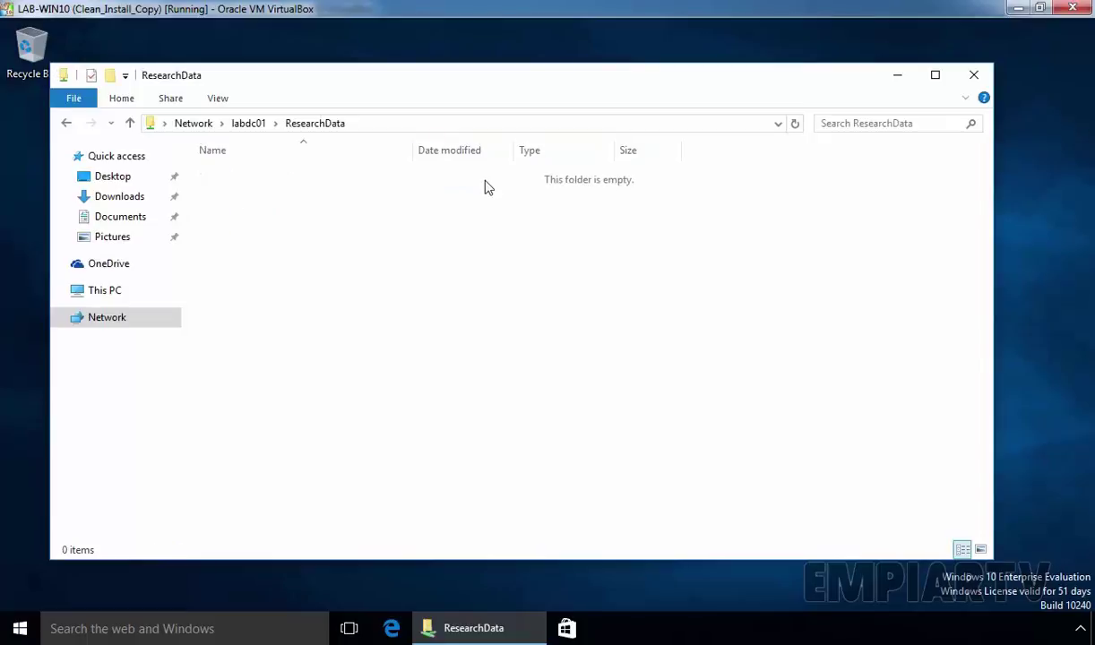
# Step: Create a new folder in ResearchData named after the signed-in user
pyautogui.rightClick(263, 180)
pyautogui.moveTo(337, 346)
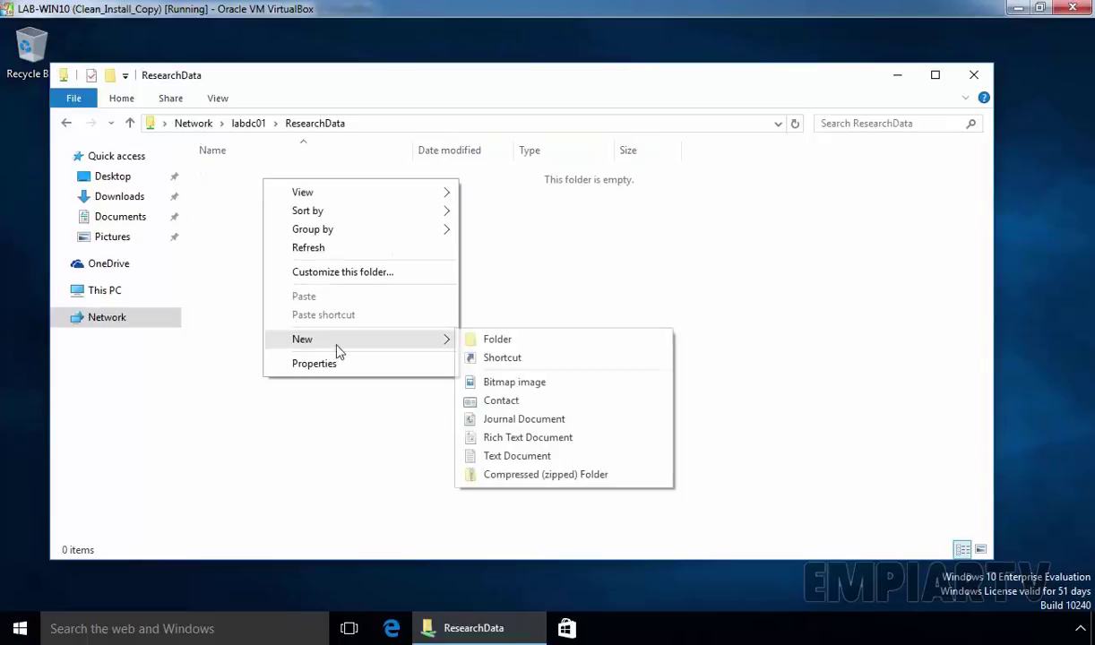
pyautogui.click(535, 345)
pyautogui.write('Ken')
pyautogui.press('Return')
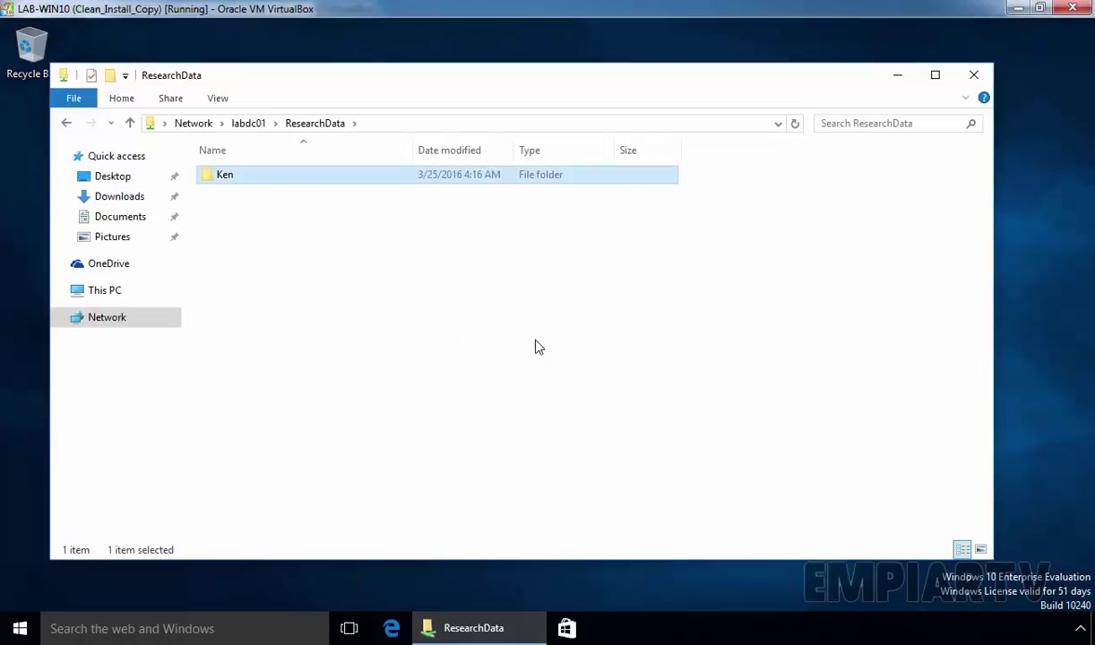
# Step: Inside that folder, create a text document 'Sample File' containing 'Sample File..' and save it
pyautogui.doubleClick(240, 182)
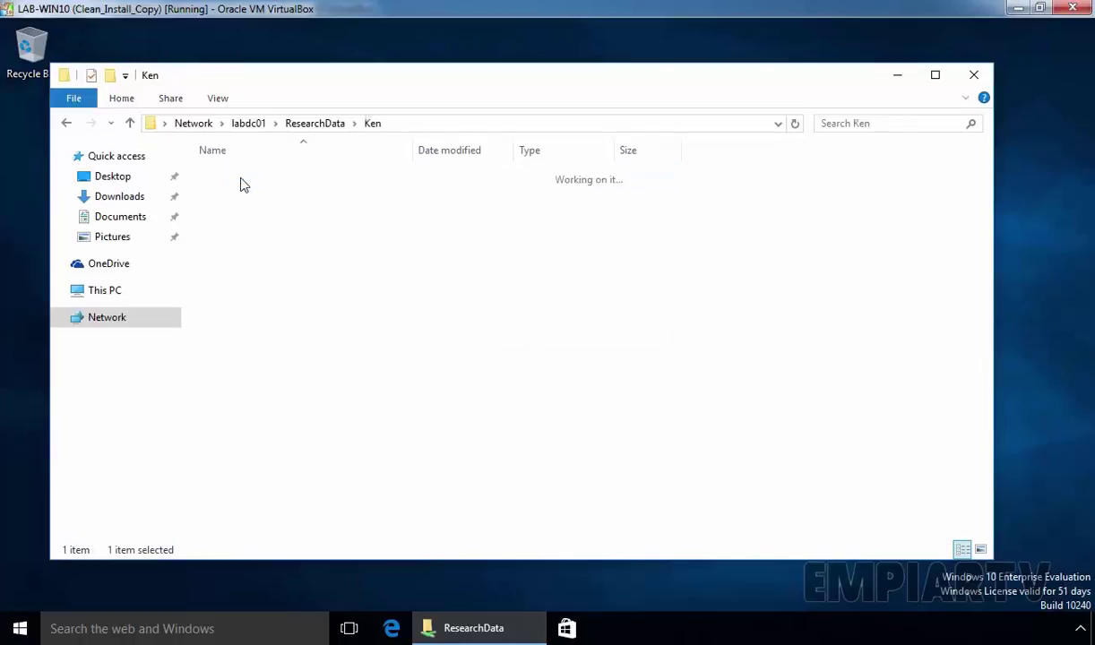
pyautogui.rightClick(257, 206)
pyautogui.moveTo(368, 387)
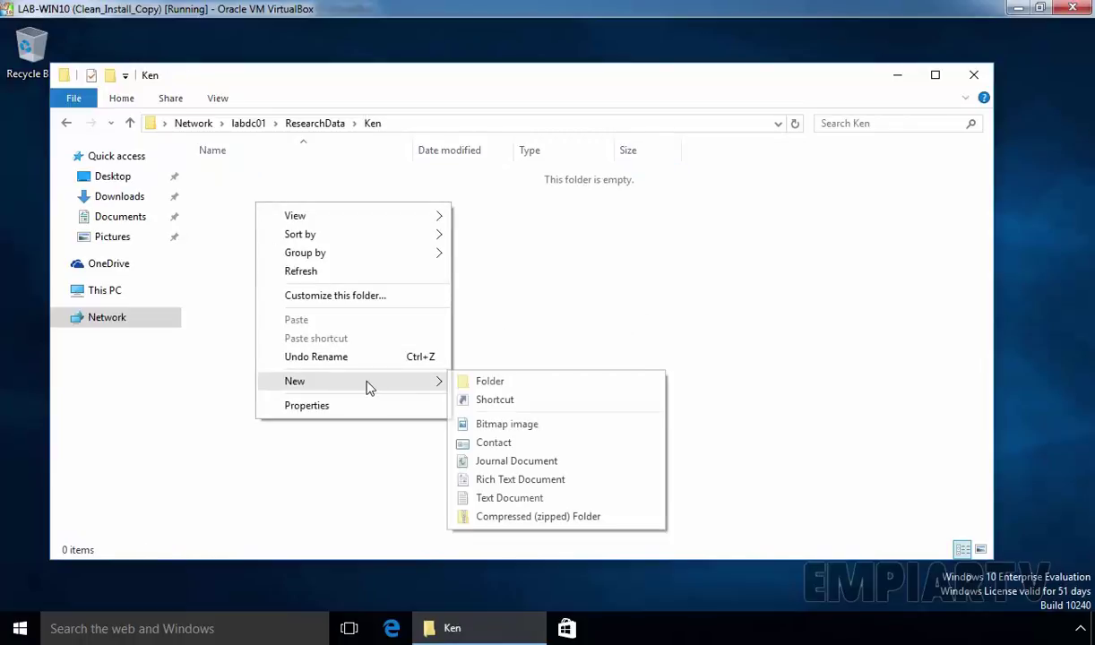
pyautogui.click(502, 499)
pyautogui.write('Sample File')
pyautogui.press('Return')
pyautogui.press('Return')
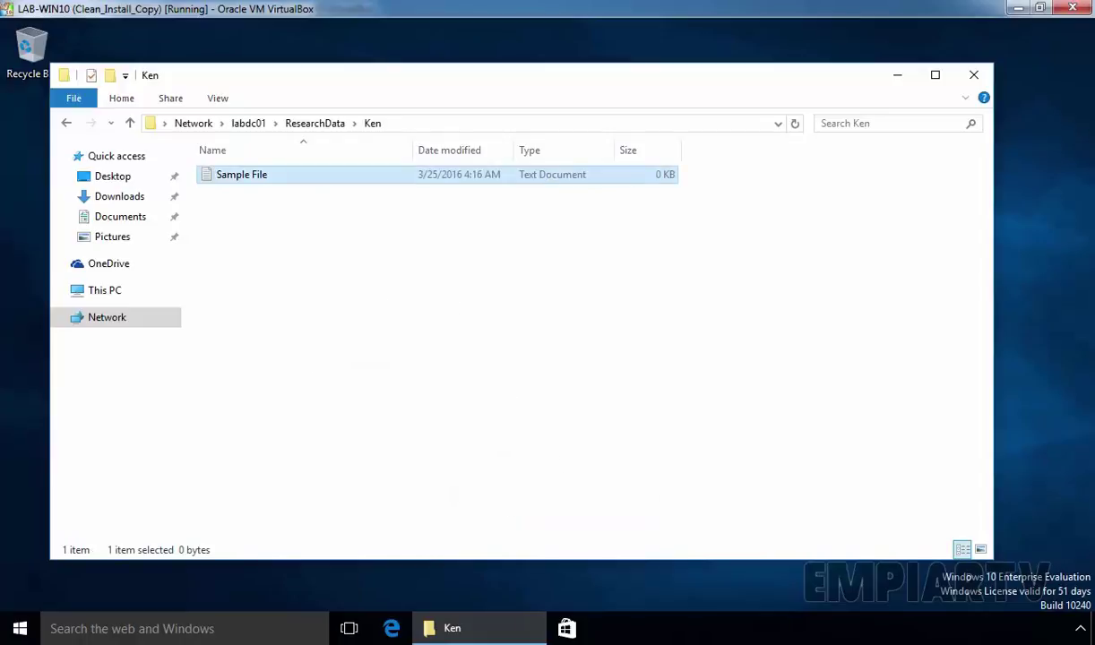
pyautogui.write('Sample File...')
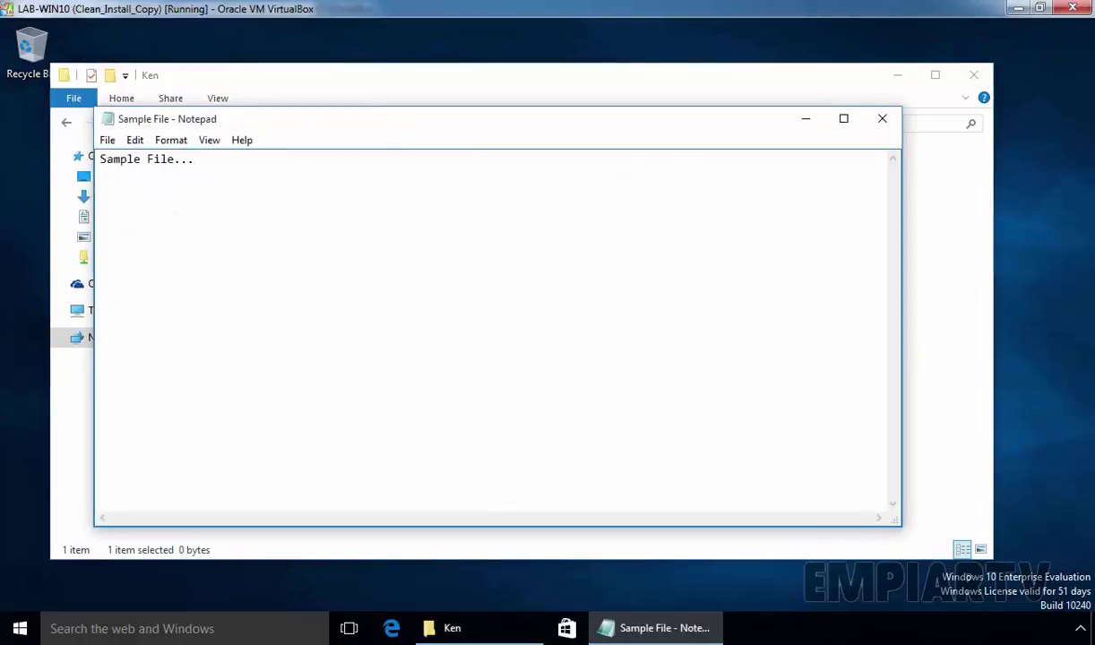
pyautogui.click(883, 118)
pyautogui.click(506, 333)
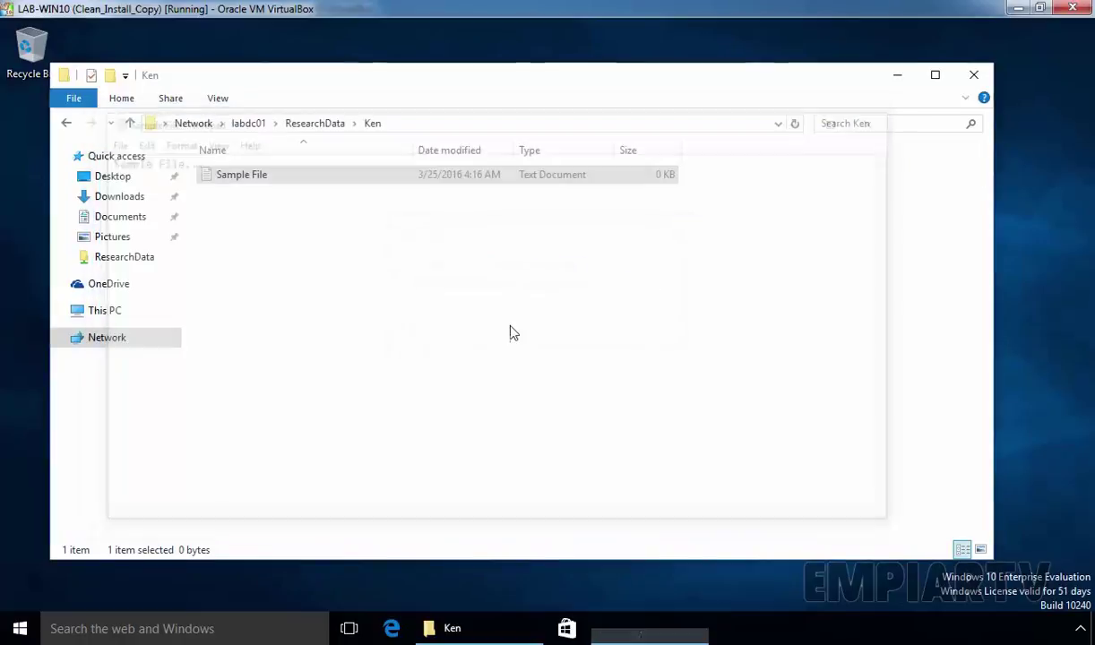
pyautogui.click(310, 125)
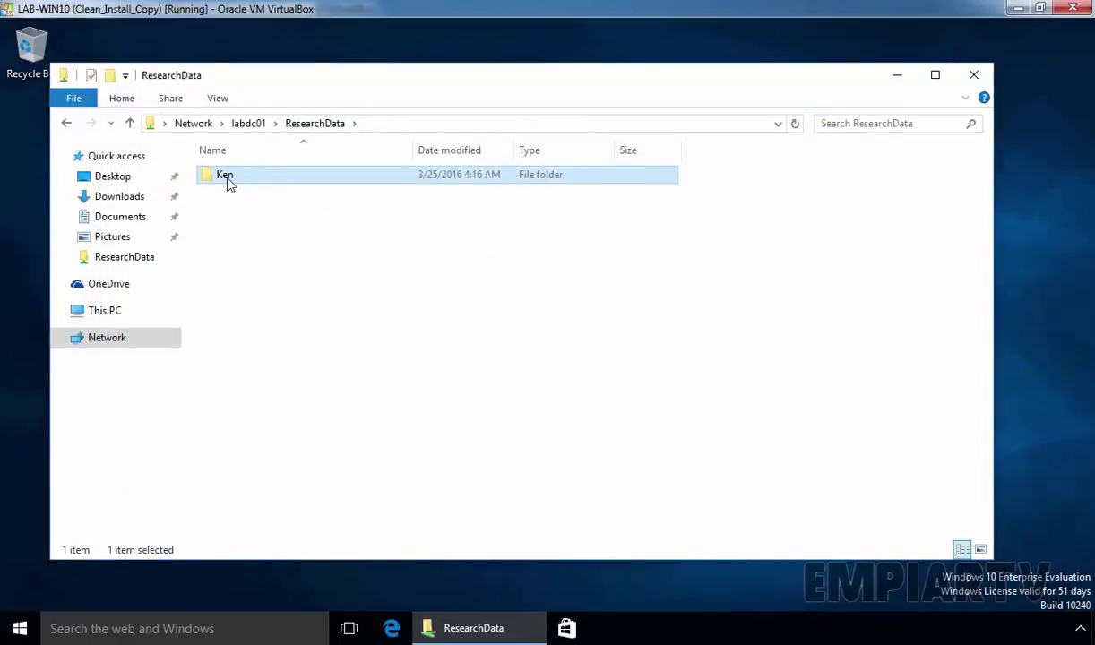
pyautogui.rightClick(232, 181)
pyautogui.click(319, 448)
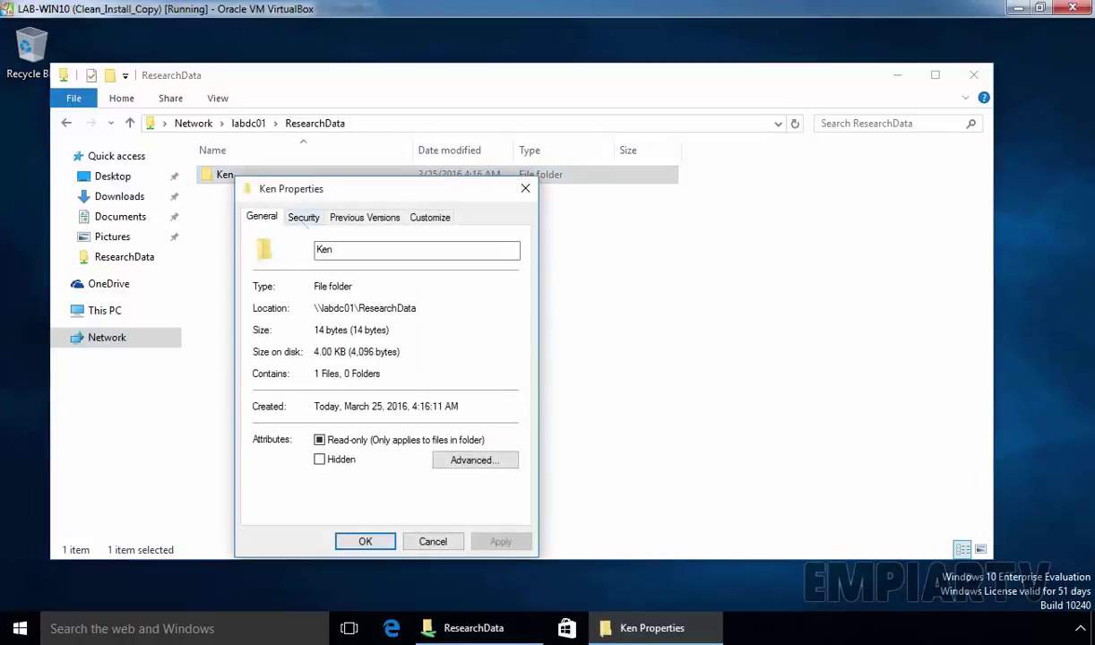
pyautogui.click(303, 217)
pyautogui.click(304, 312)
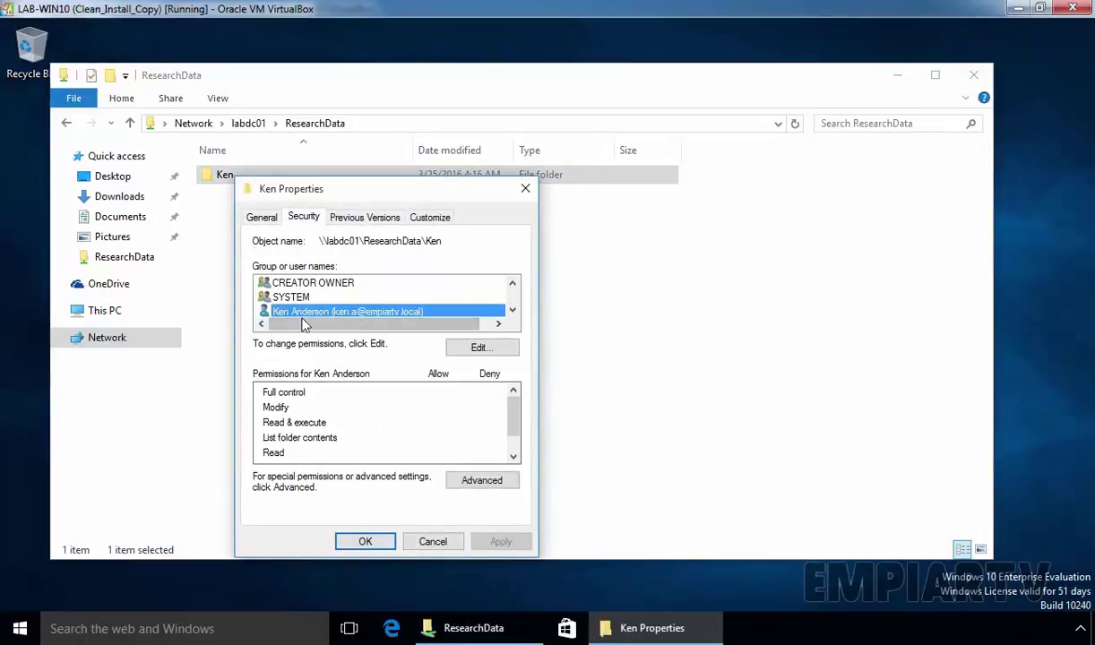
pyautogui.scroll(-1, 305, 304)
pyautogui.click(481, 480)
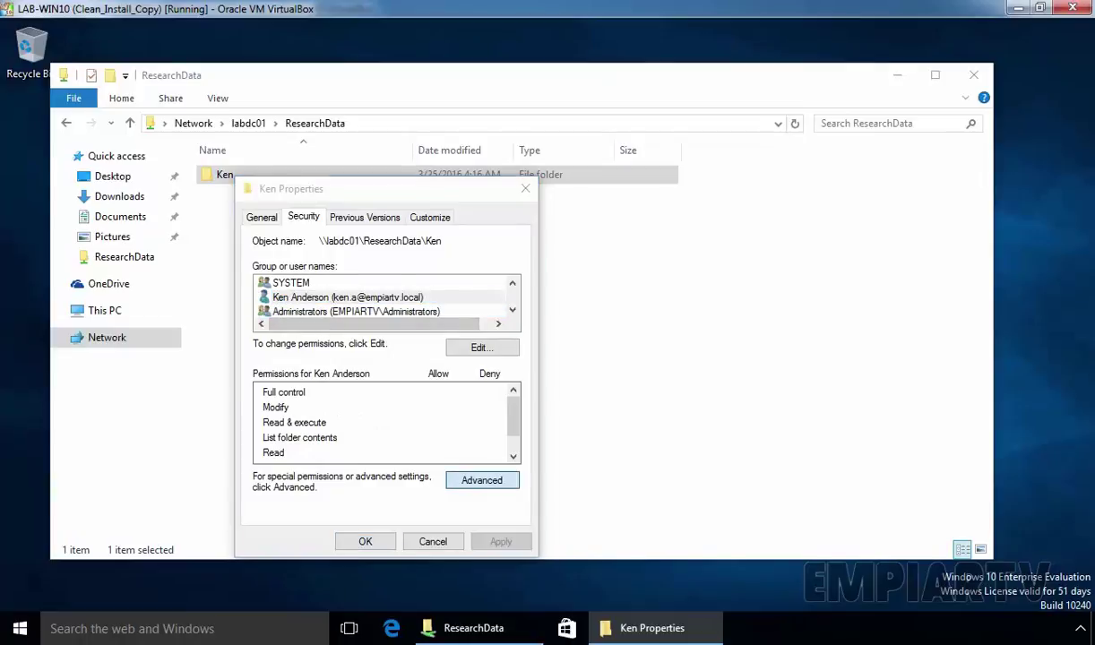
pyautogui.click(517, 330)
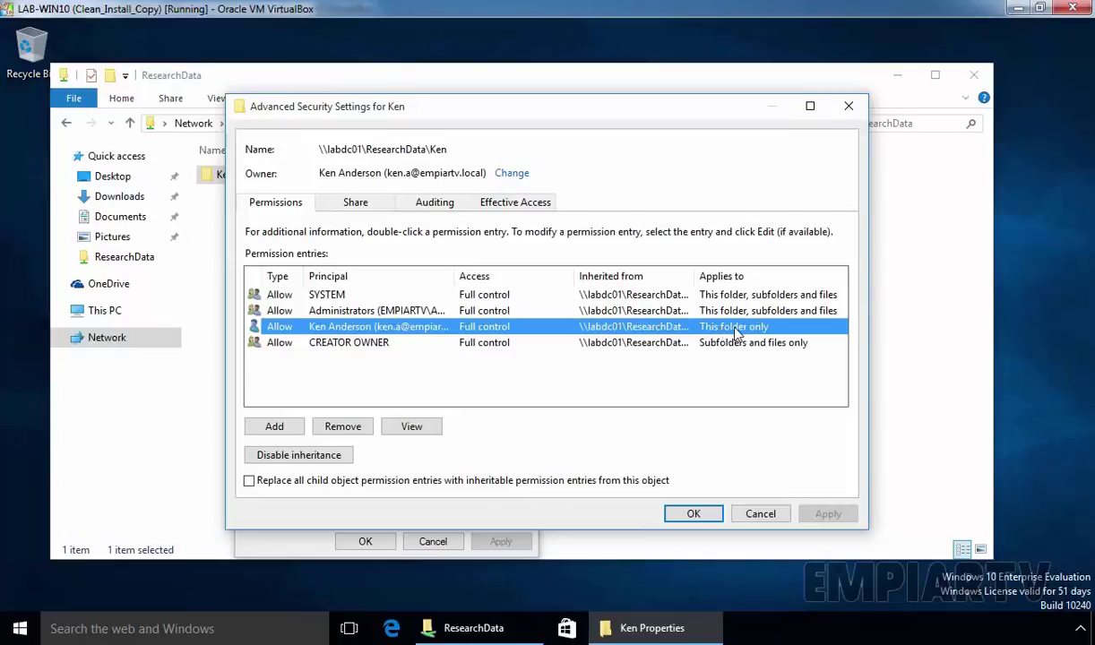
pyautogui.click(363, 342)
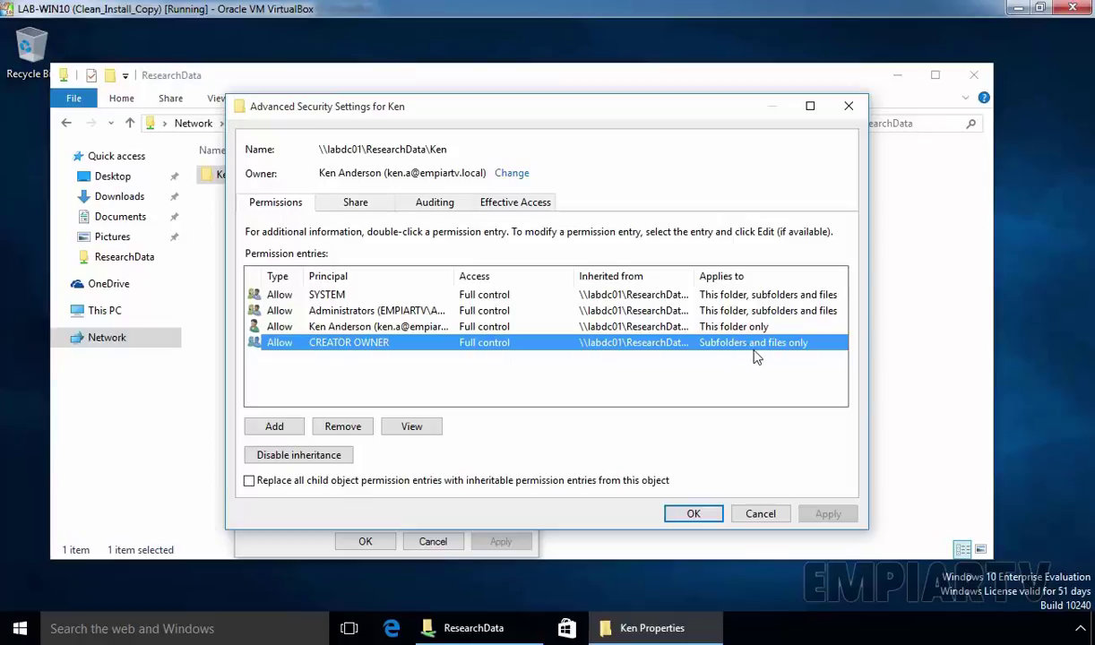
pyautogui.click(694, 515)
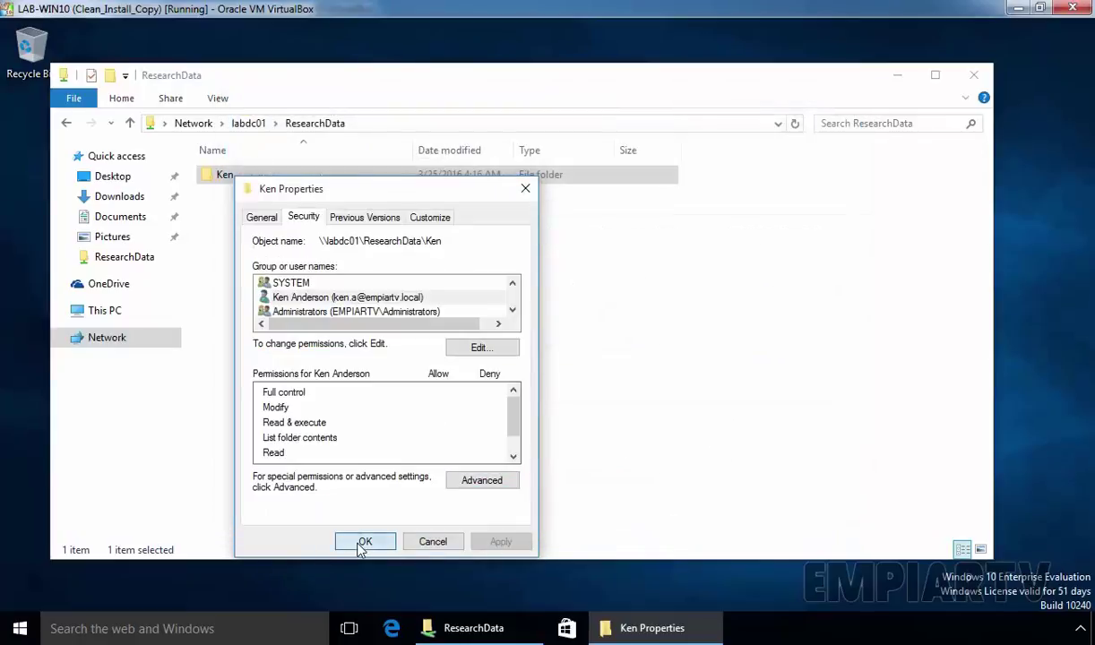
pyautogui.click(363, 474)
pyautogui.click(974, 74)
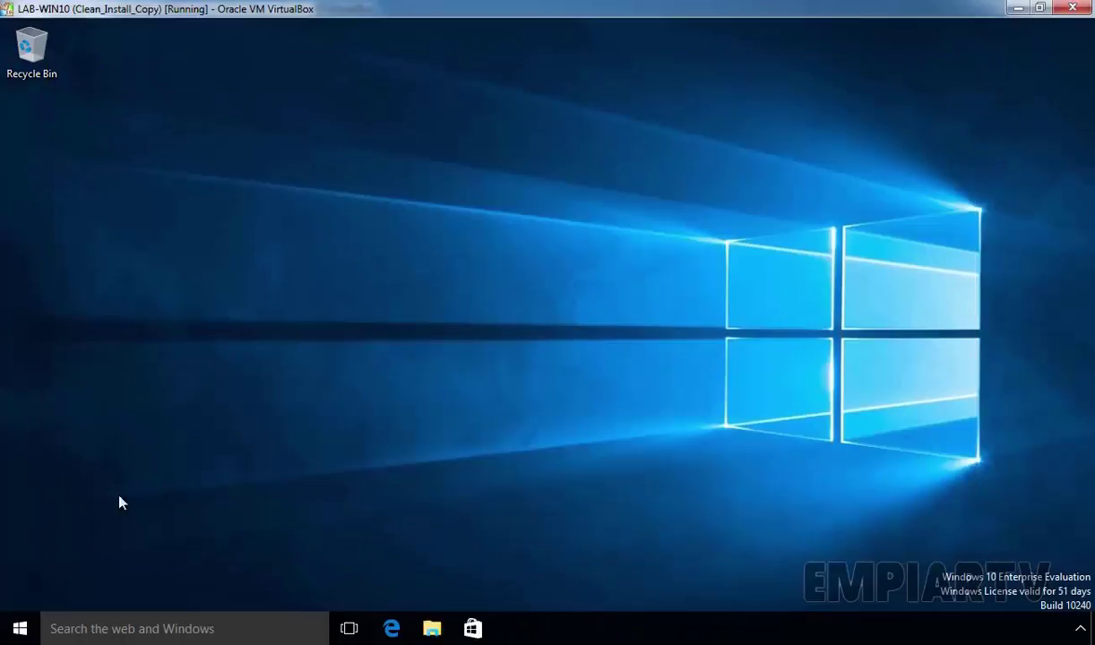
# Step: Sign the current user out of Windows 10 from the Start menu
pyautogui.click(31, 631)
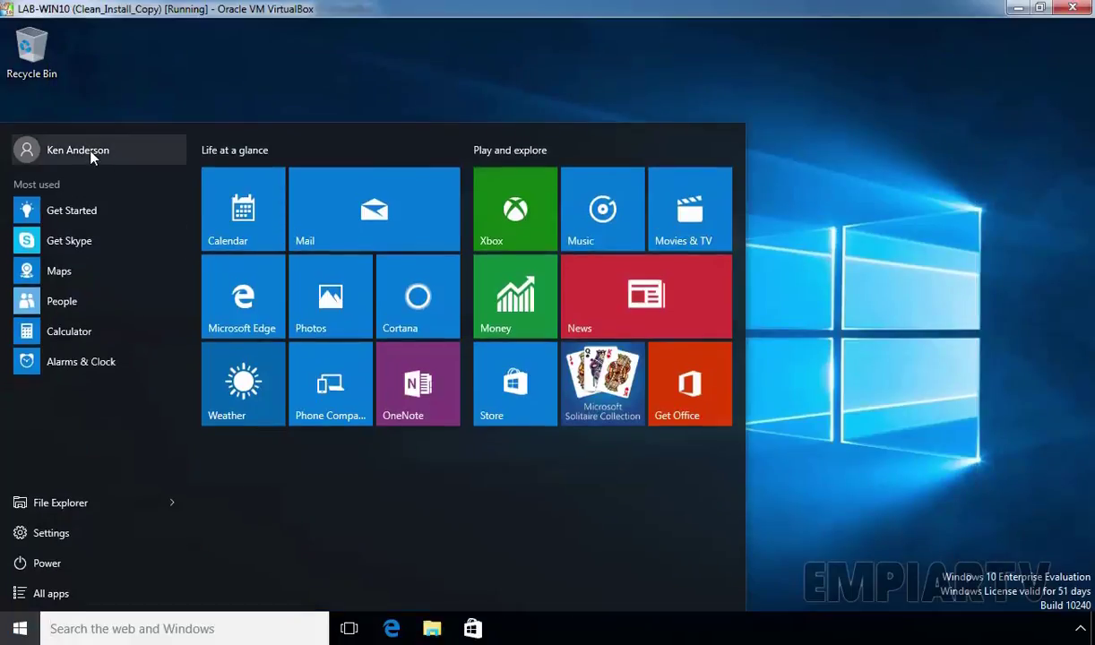
pyautogui.click(89, 152)
pyautogui.click(85, 221)
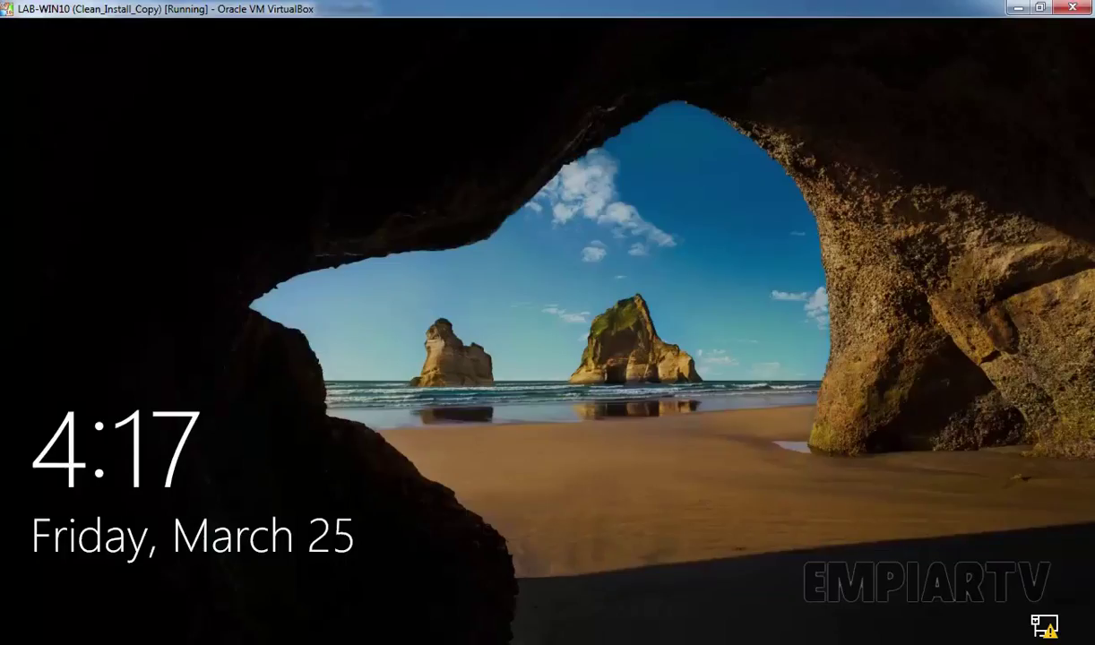
pyautogui.click(391, 305)
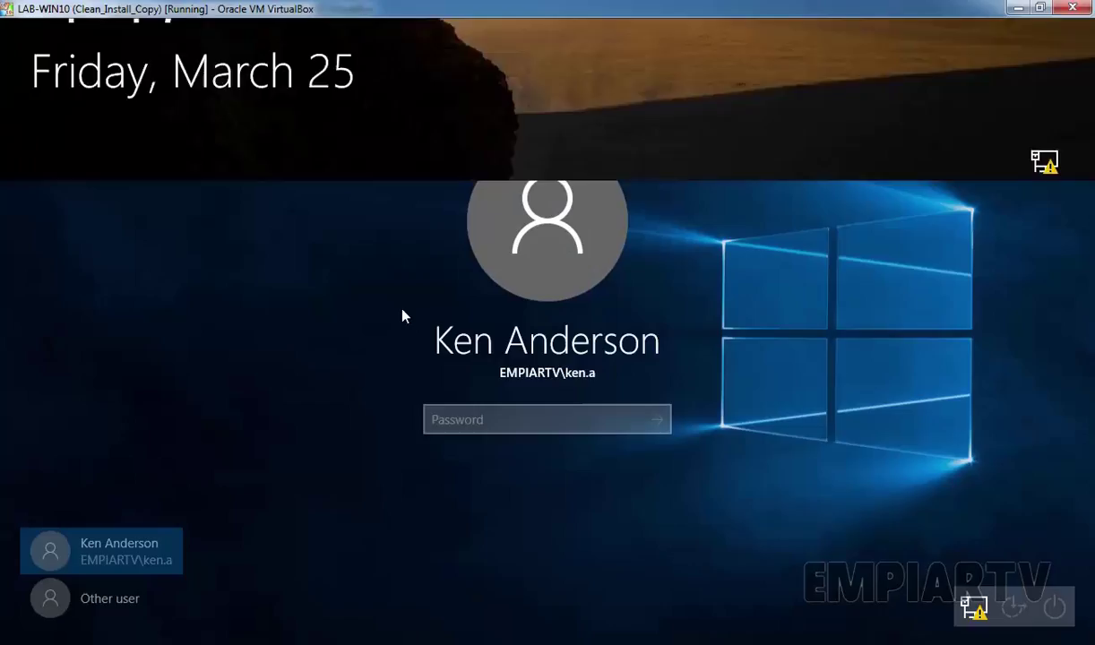
# Step: Sign in as the second domain user through Other user
pyautogui.click(97, 598)
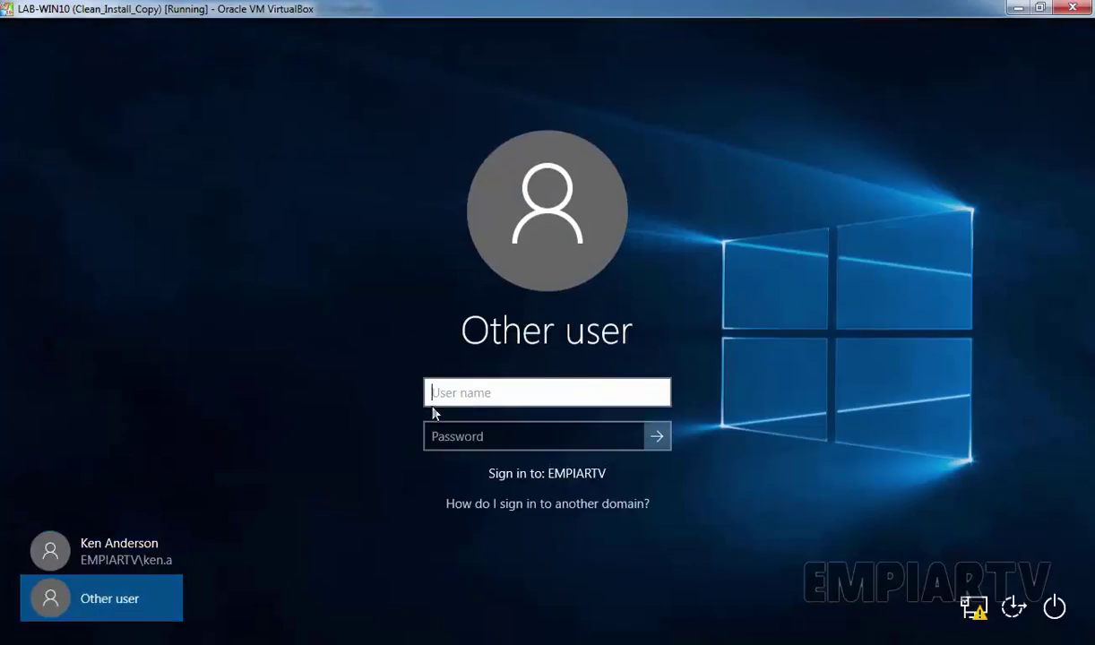
pyautogui.write('joe.')
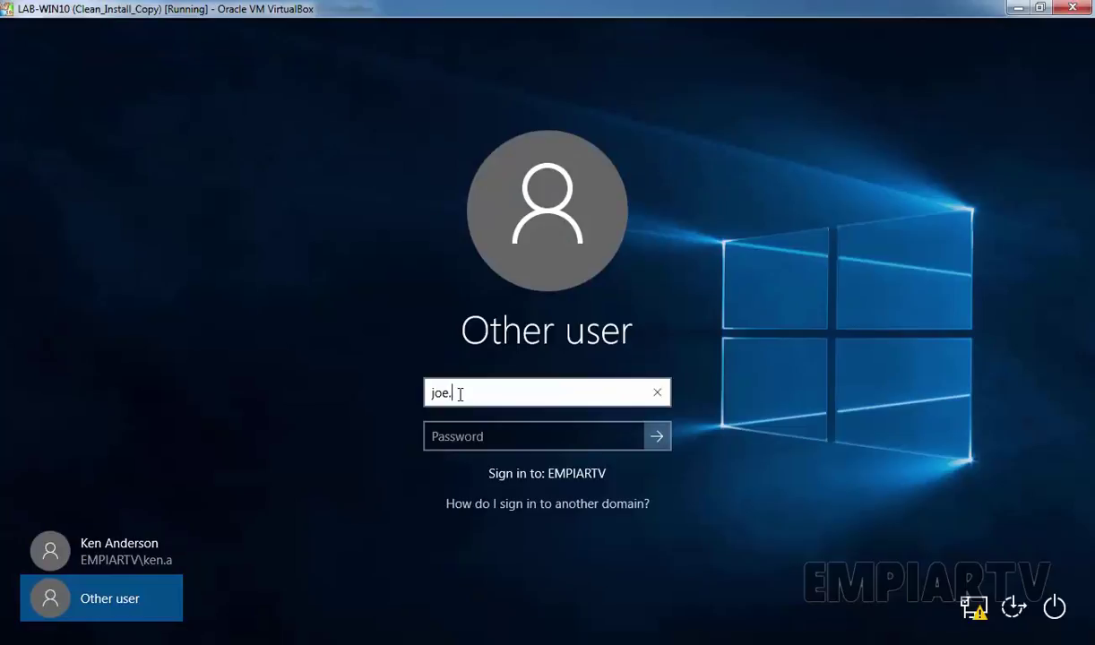
pyautogui.write('d')
pyautogui.press('Tab')
pyautogui.press('Return')
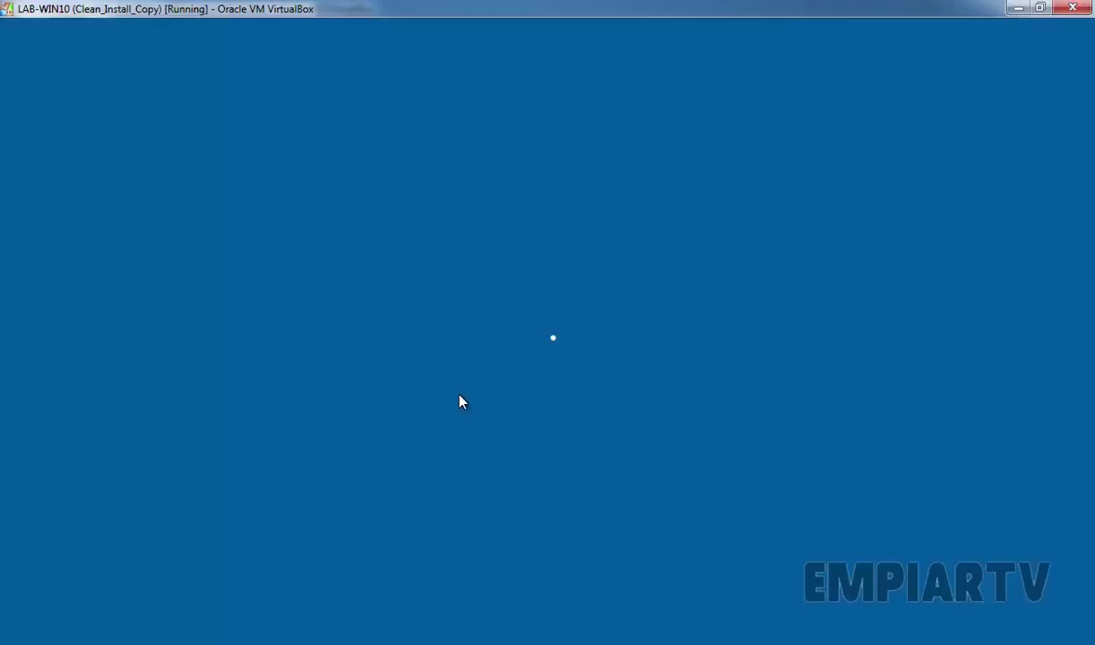
pyautogui.press('super+r')
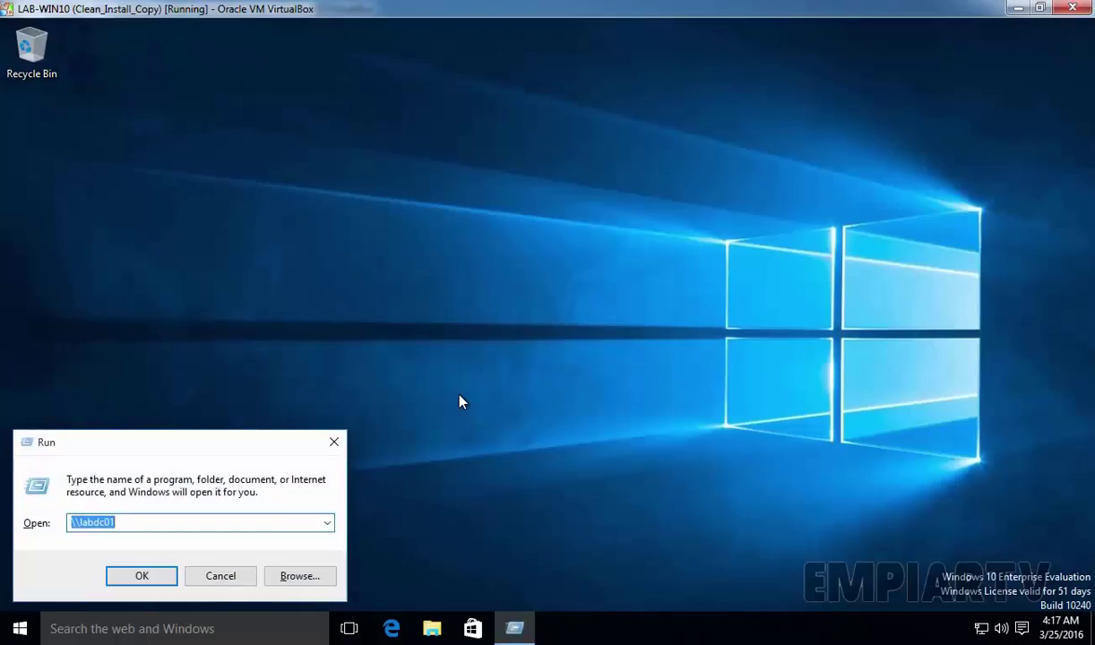
# Step: Open \\labdc01\ResearchData as the second user and confirm the first user's folder is access-denied
pyautogui.press('Return')
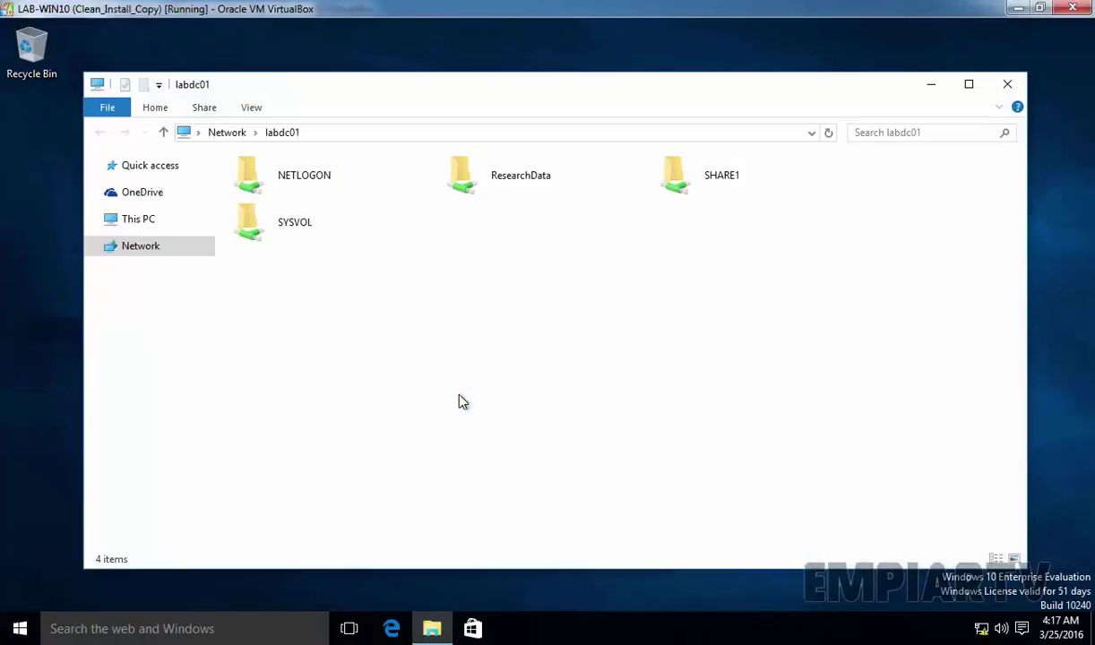
pyautogui.doubleClick(508, 180)
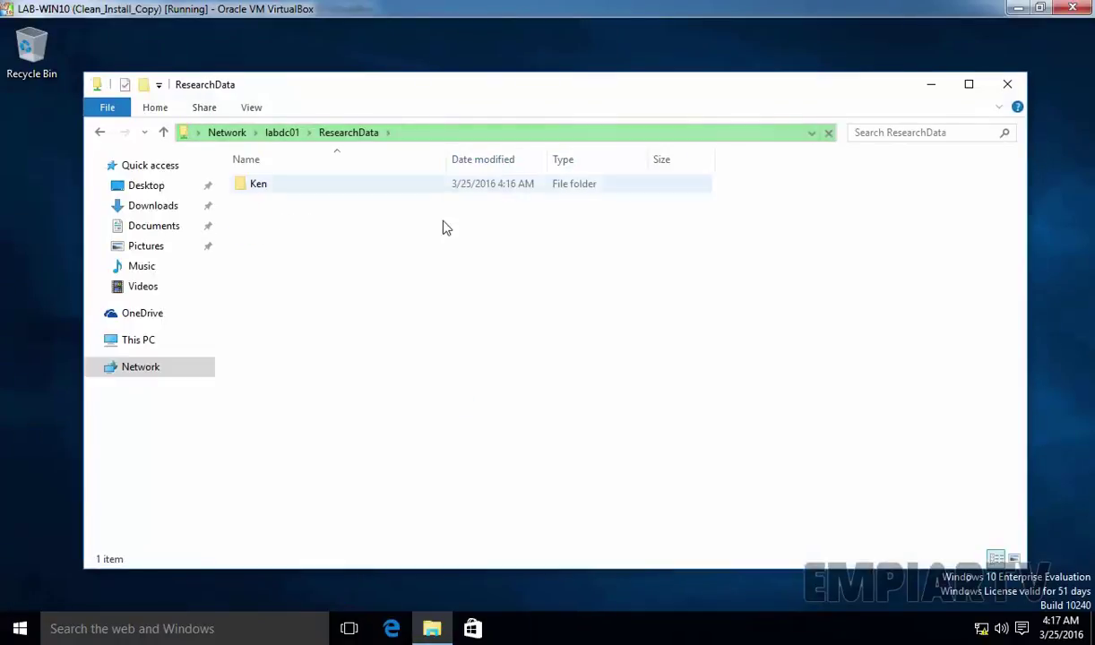
pyautogui.click(246, 183)
pyautogui.press('super')
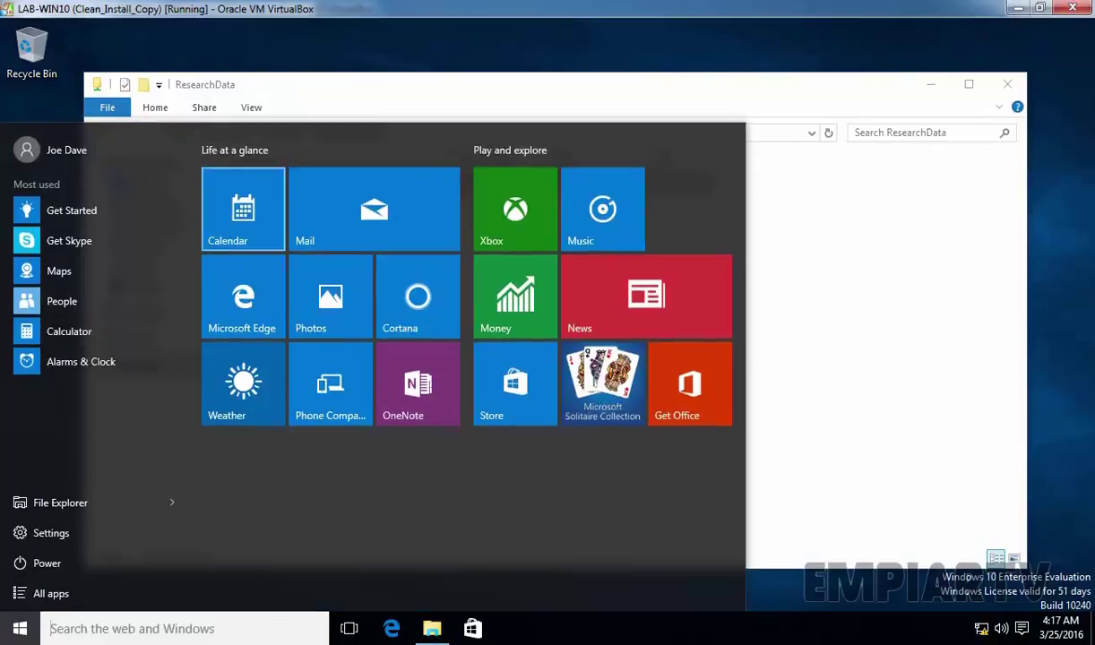
pyautogui.press('Escape')
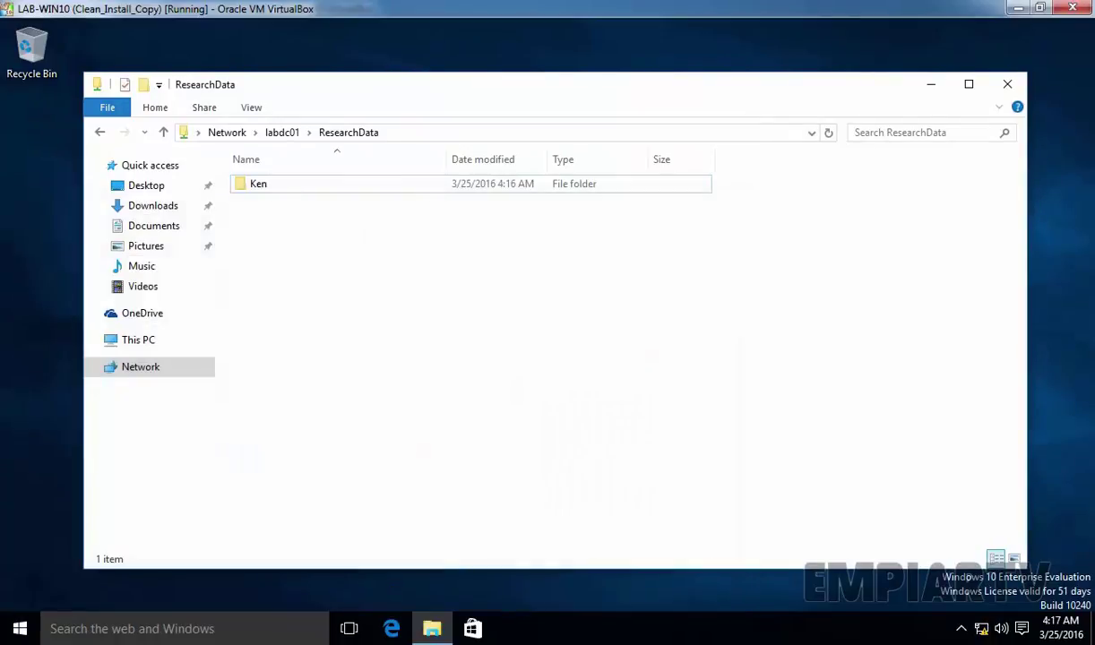
pyautogui.press('Down')
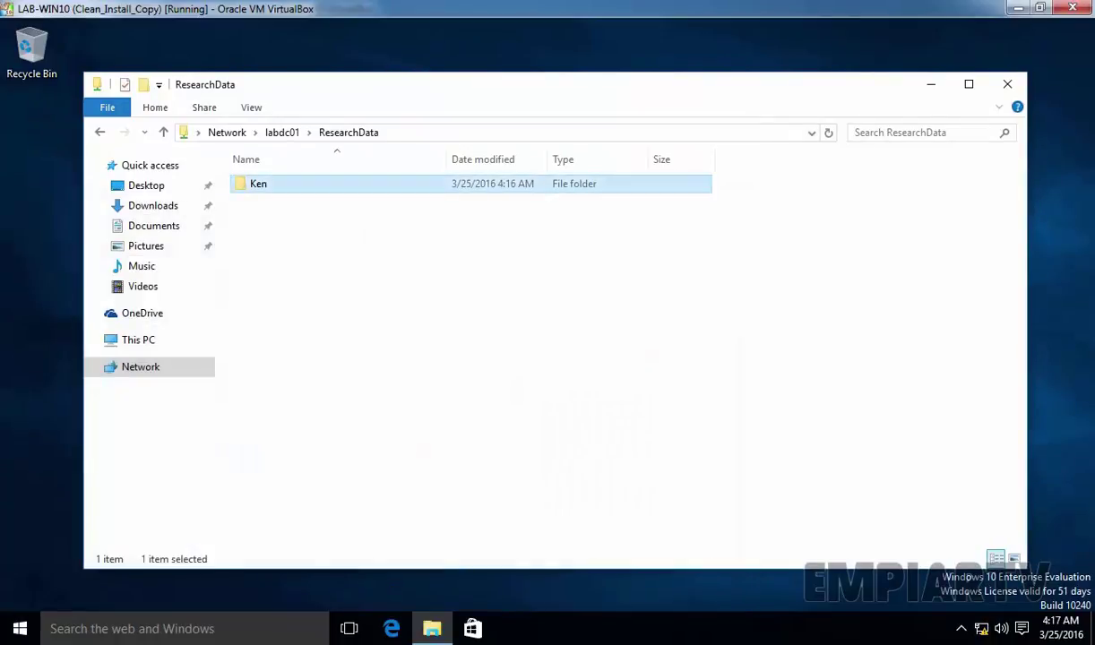
pyautogui.press('Return')
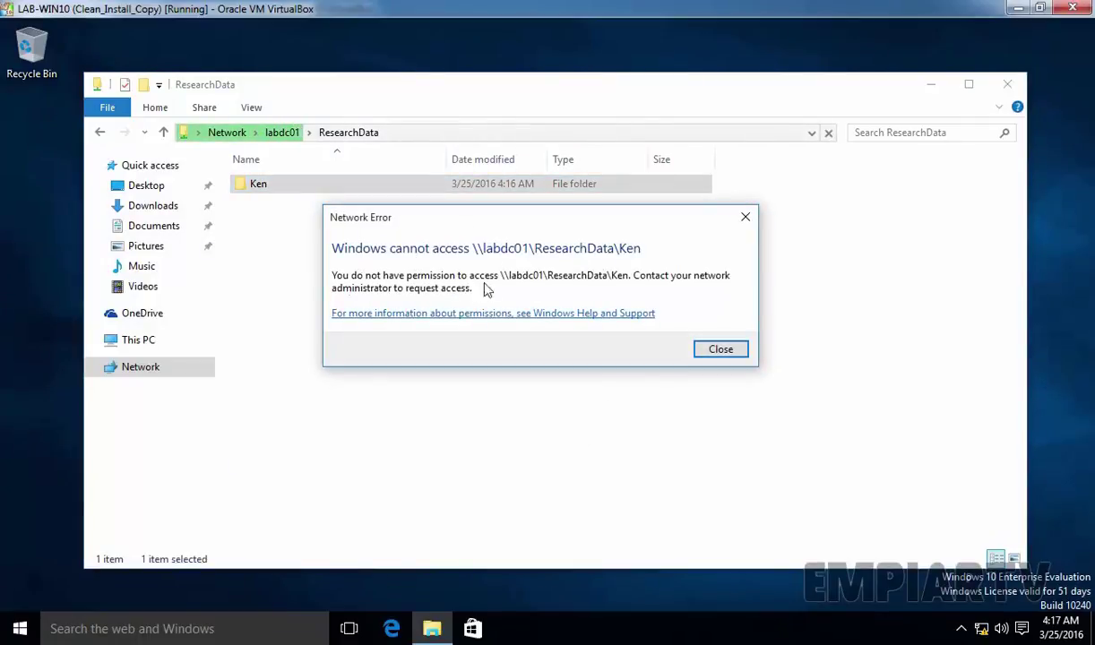
pyautogui.click(717, 351)
pyautogui.click(415, 315)
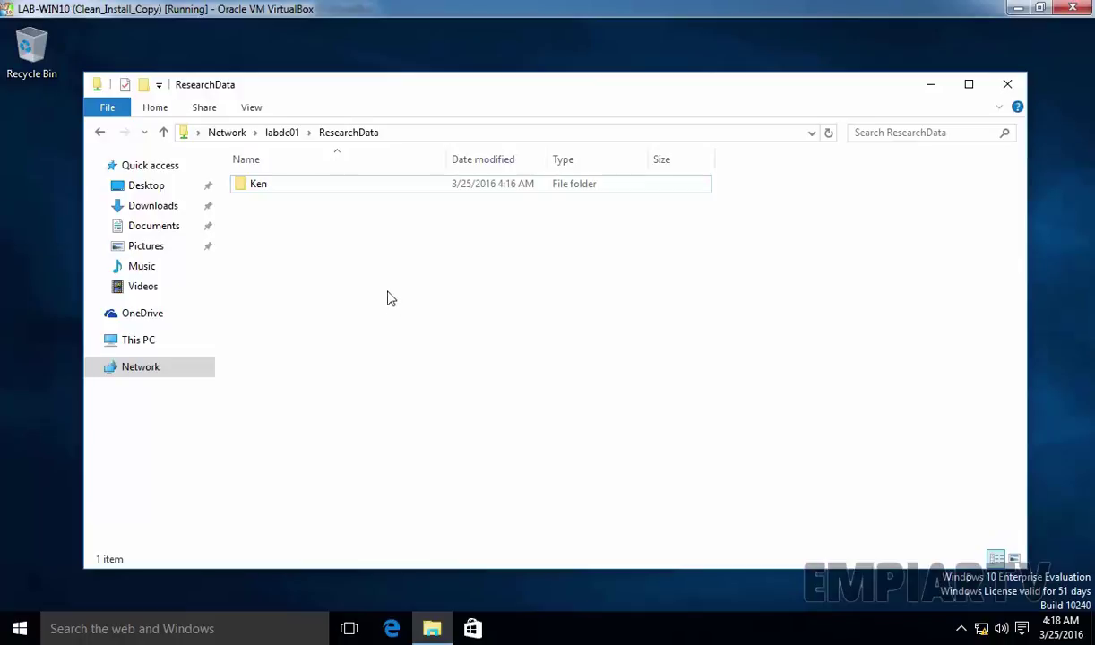
# Step: Create a new folder in ResearchData named after the second user
pyautogui.rightClick(347, 262)
pyautogui.moveTo(445, 430)
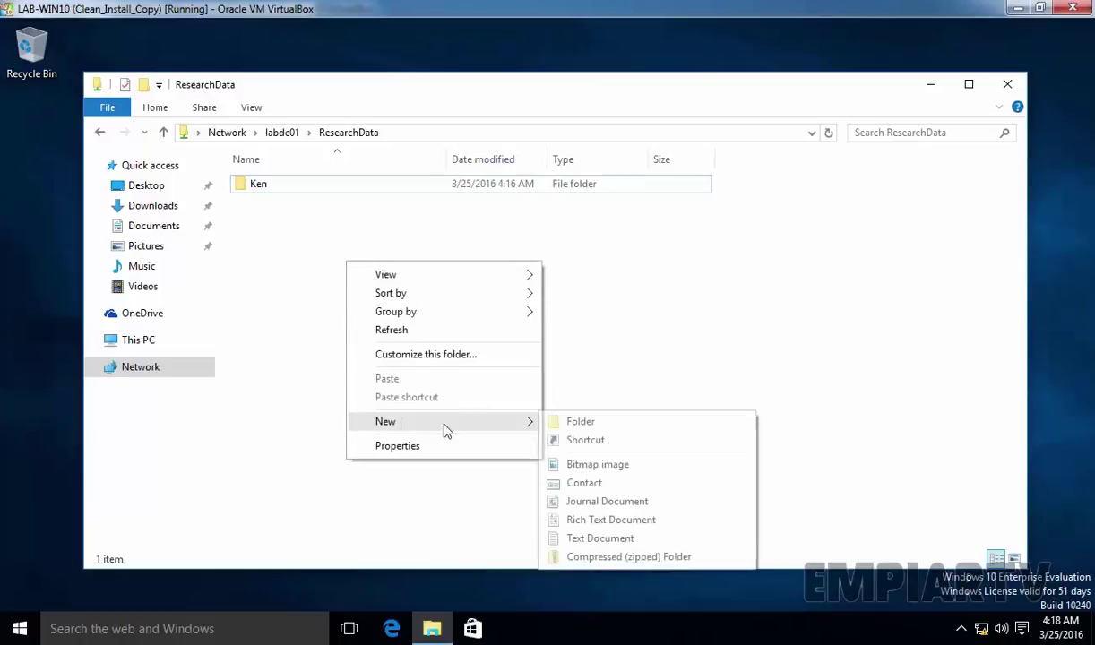
pyautogui.click(617, 424)
pyautogui.write('Joe')
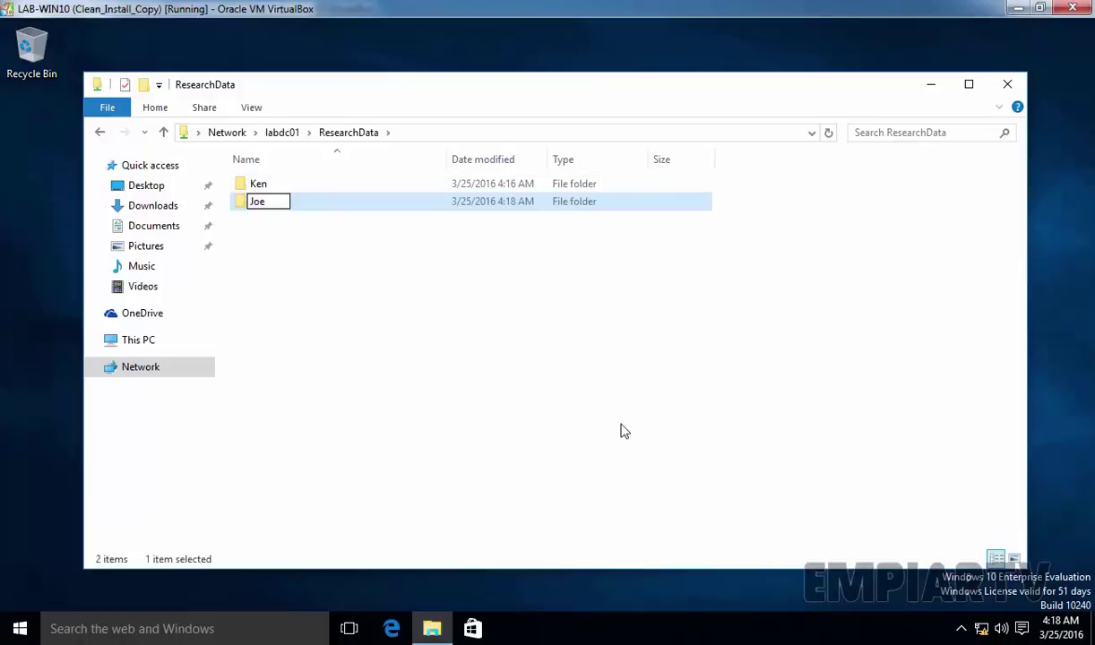
pyautogui.press('Return')
# Step: Inside it, create a text document named after the user containing 'HI..' and save it
pyautogui.press('Return')
pyautogui.hotkey('shift', 'F10')
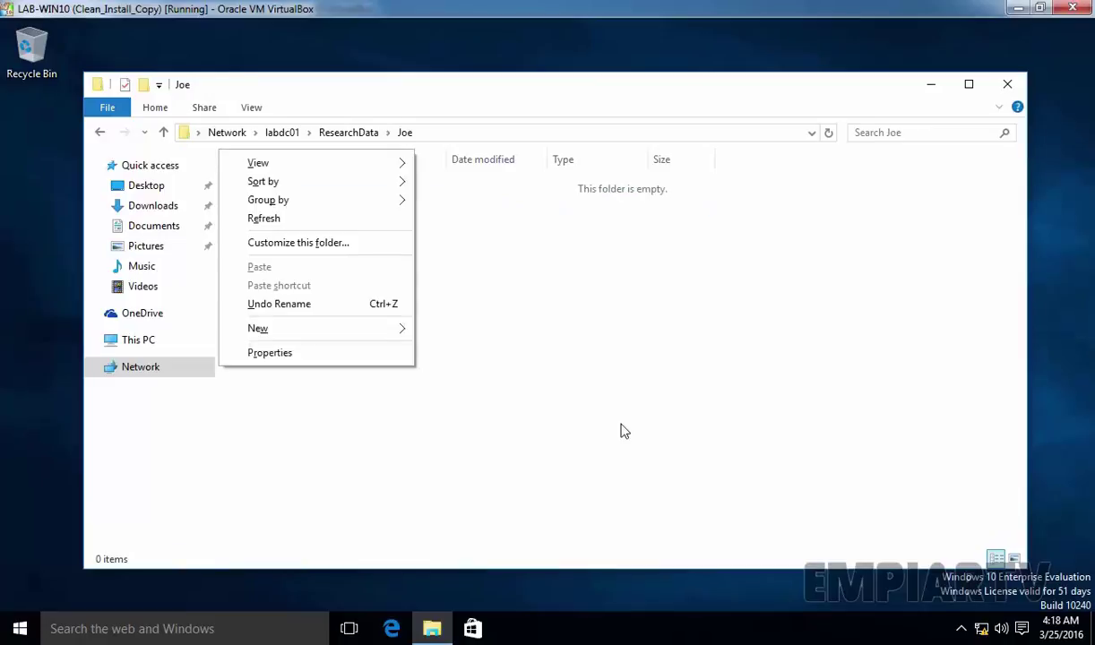
pyautogui.press('Up')
pyautogui.press('Up')
pyautogui.press('Right')
pyautogui.press('Up')
pyautogui.press('Up')
pyautogui.press('Return')
pyautogui.write('Joe')
pyautogui.press('Return')
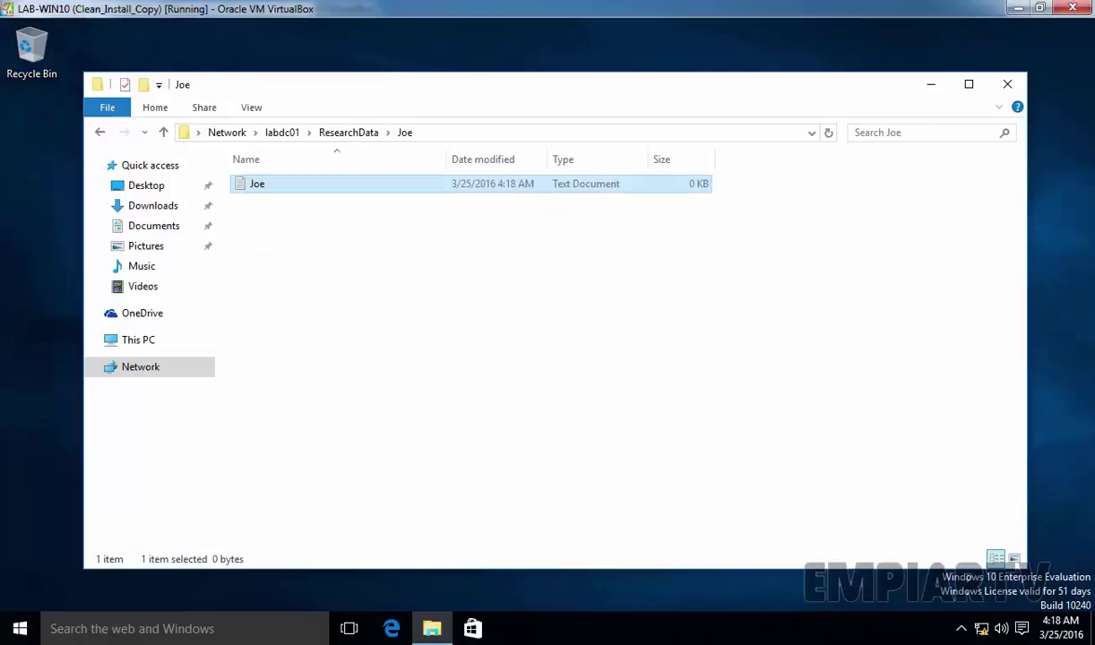
pyautogui.press('Return')
pyautogui.write('HI..')
pyautogui.click(860, 97)
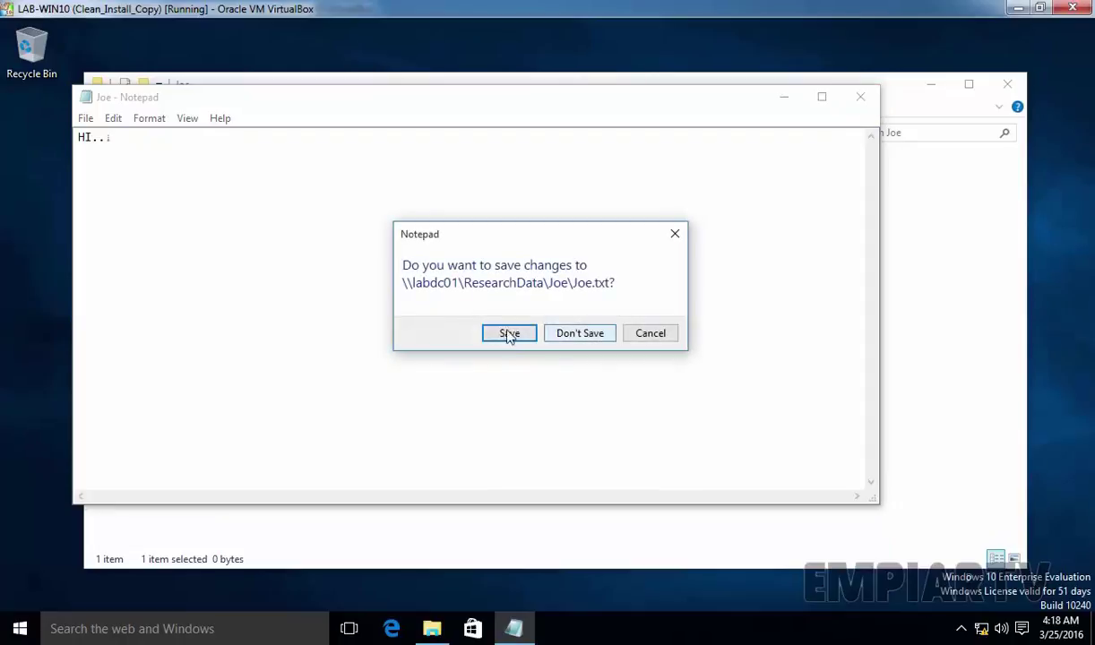
pyautogui.click(504, 335)
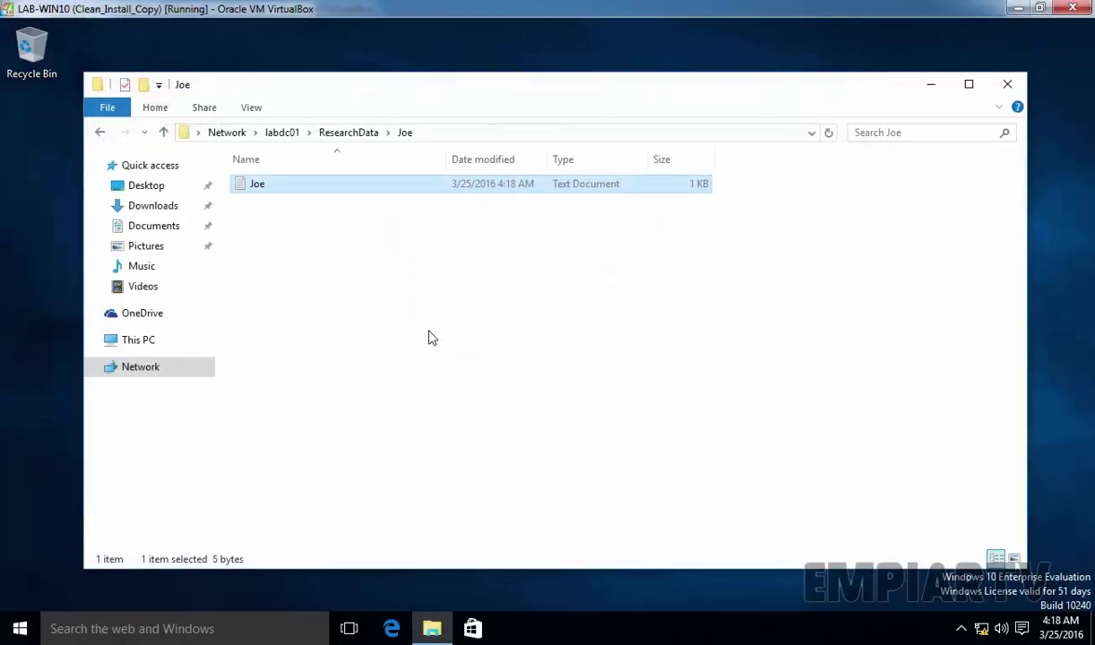
# Step: Go back to ResearchData and check that both users' folders are listed
pyautogui.click(429, 338)
pyautogui.click(347, 135)
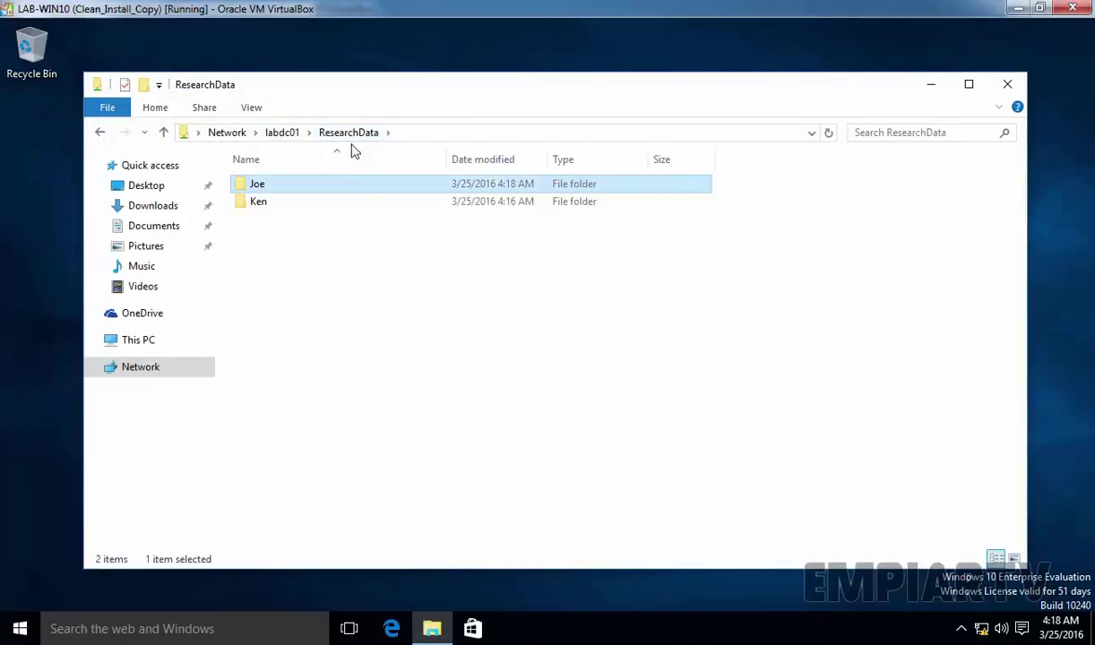
pyautogui.click(285, 232)
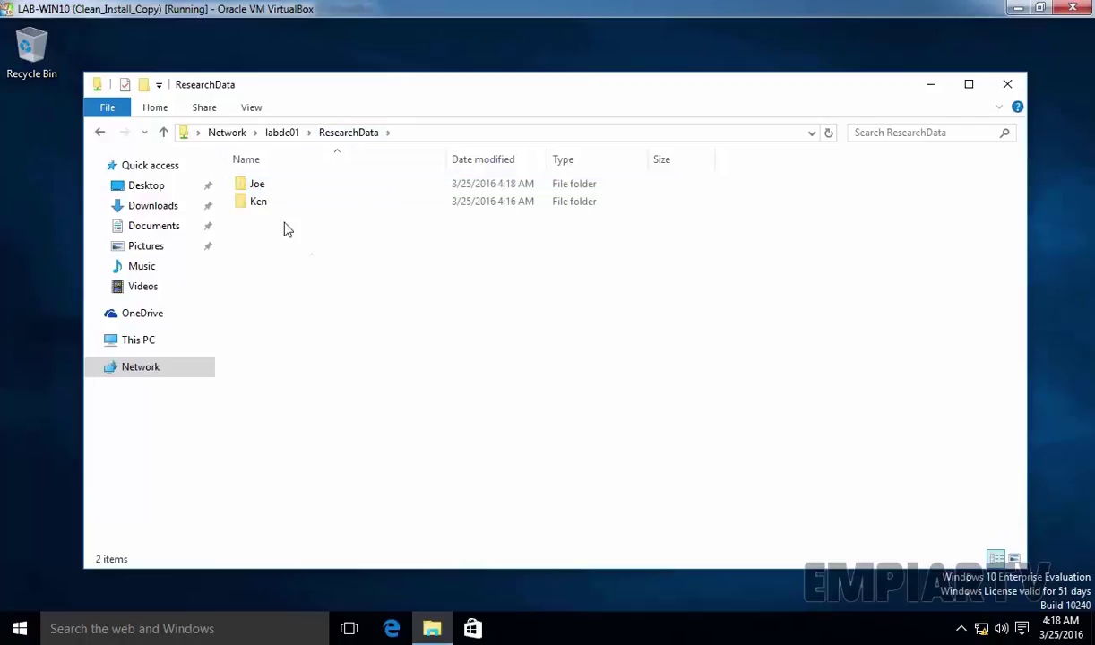
pyautogui.click(267, 186)
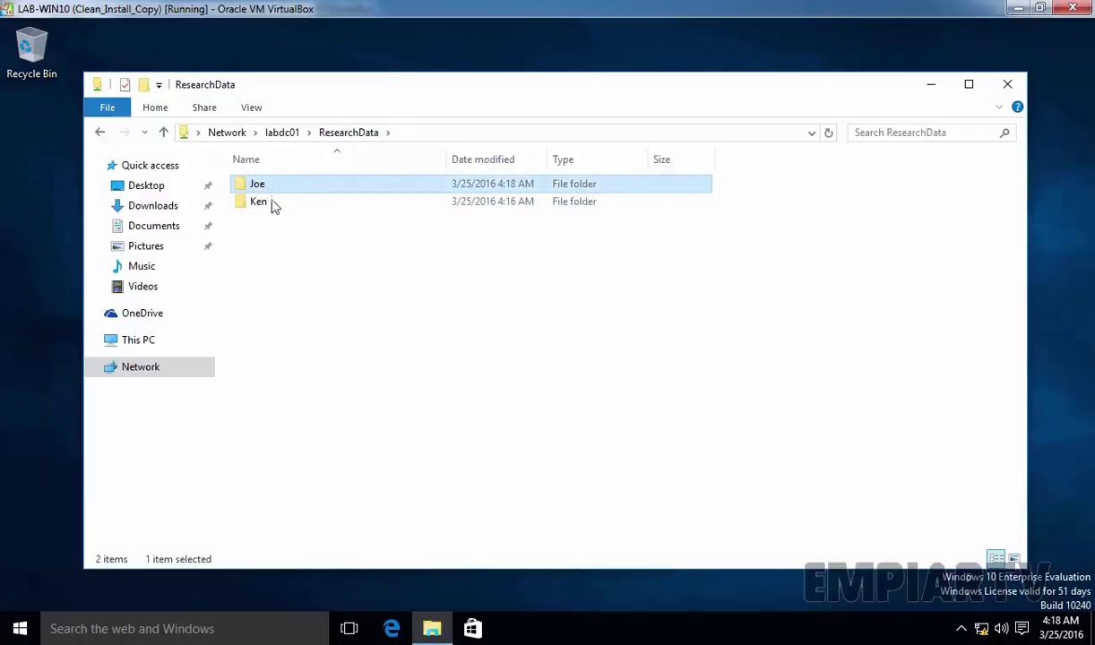
pyautogui.click(265, 210)
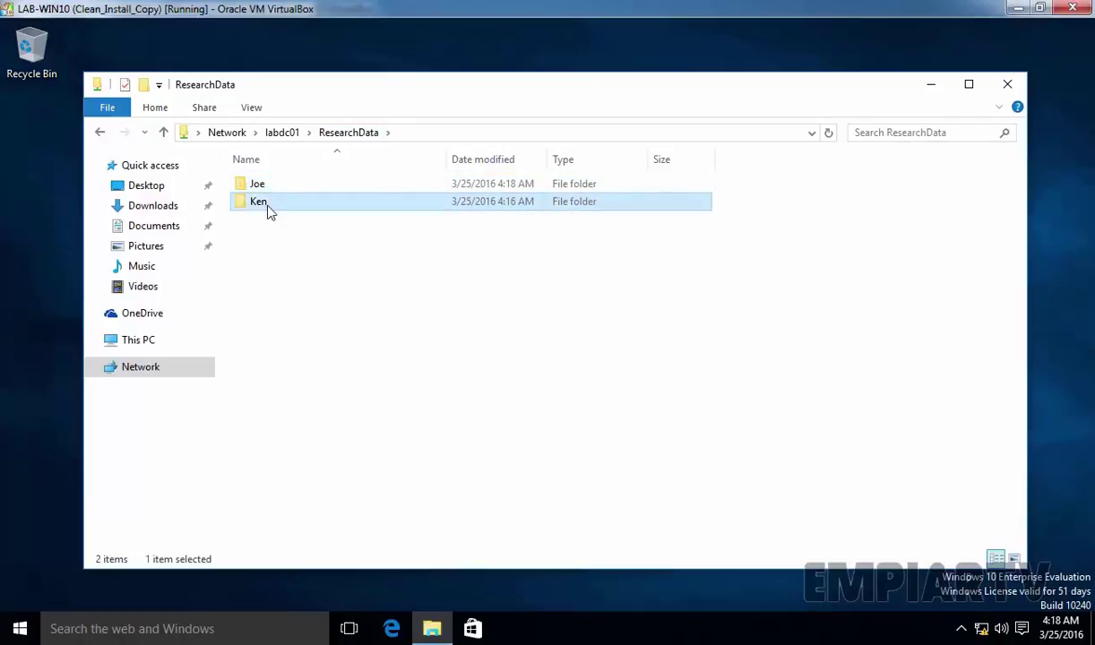
pyautogui.click(268, 220)
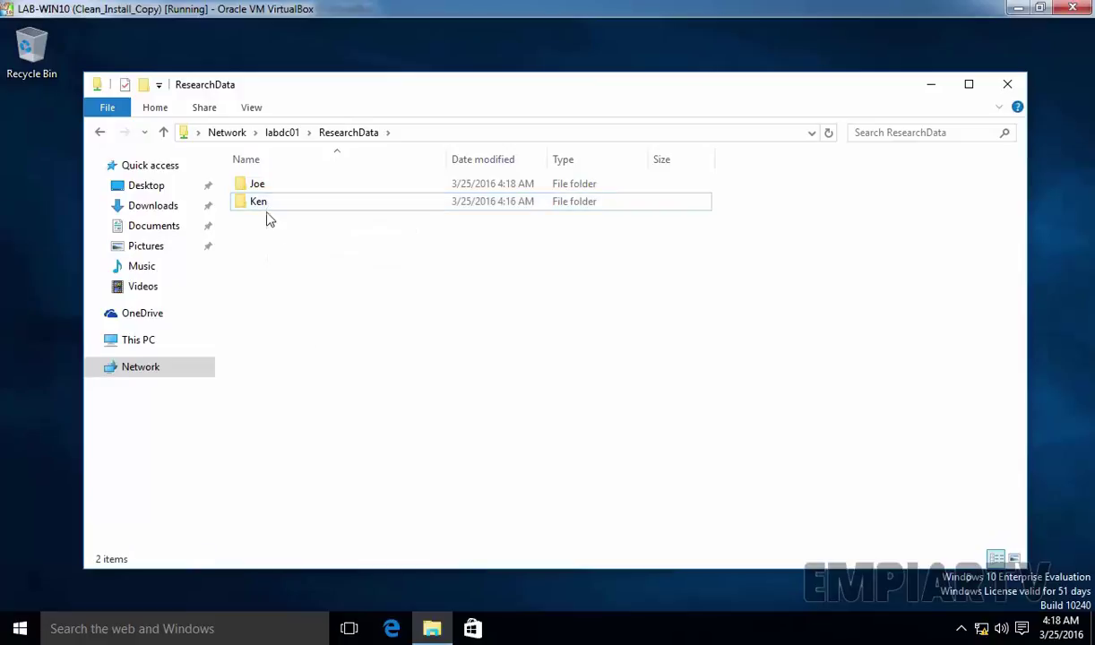
pyautogui.click(264, 209)
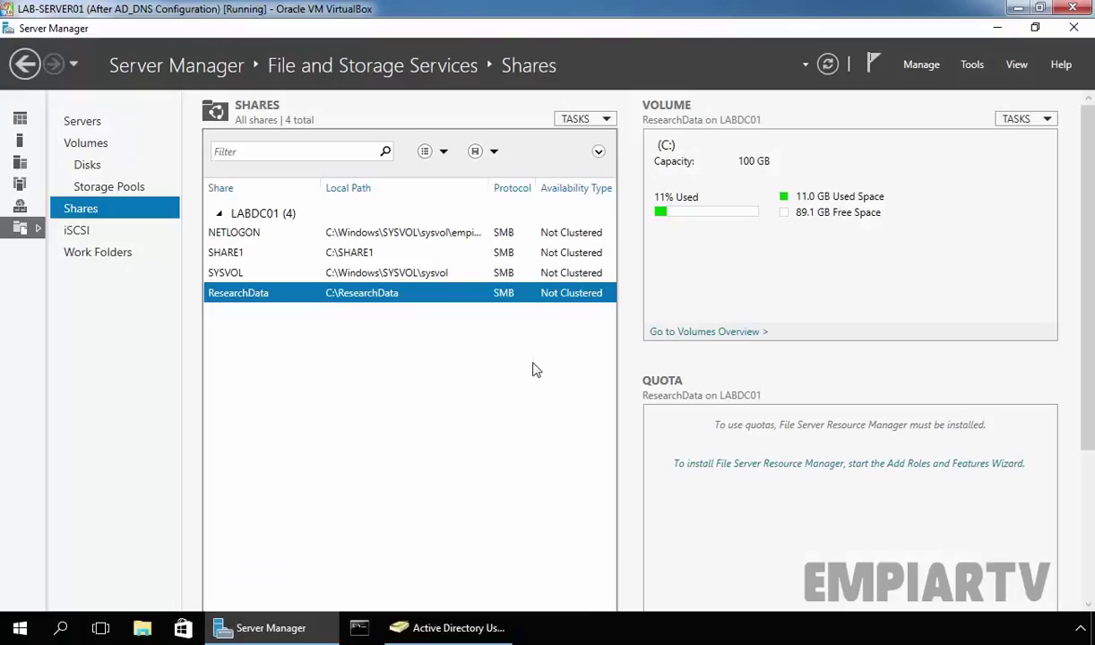
# Step: Turn on Enable access-based enumeration in ResearchData's Properties Settings and save with OK
pyautogui.rightClick(247, 295)
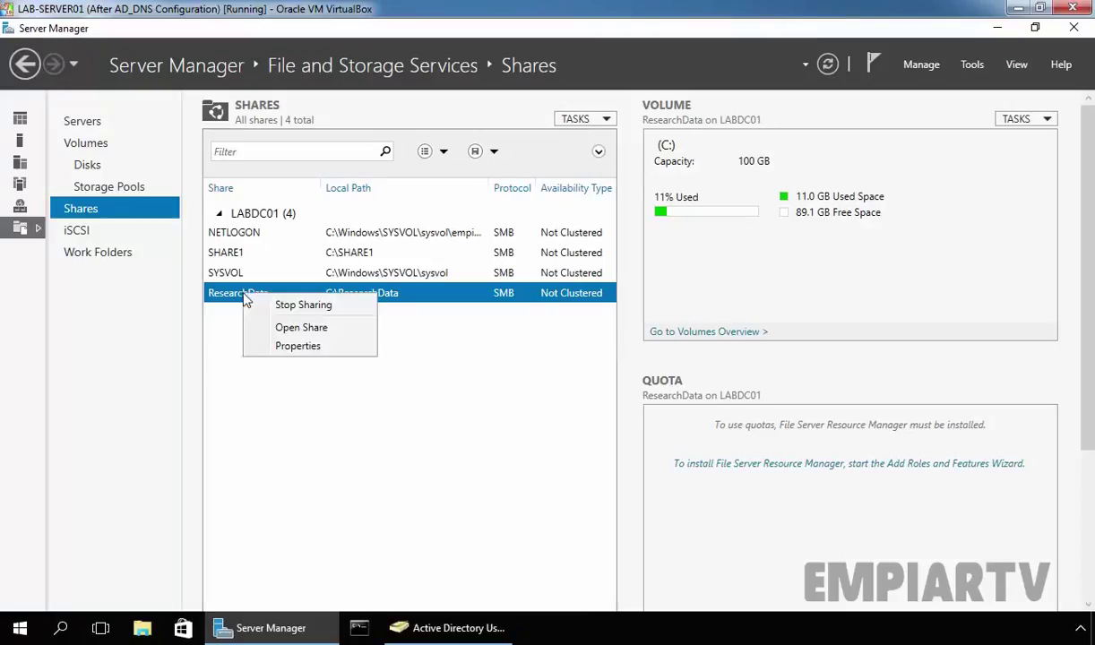
pyautogui.click(304, 348)
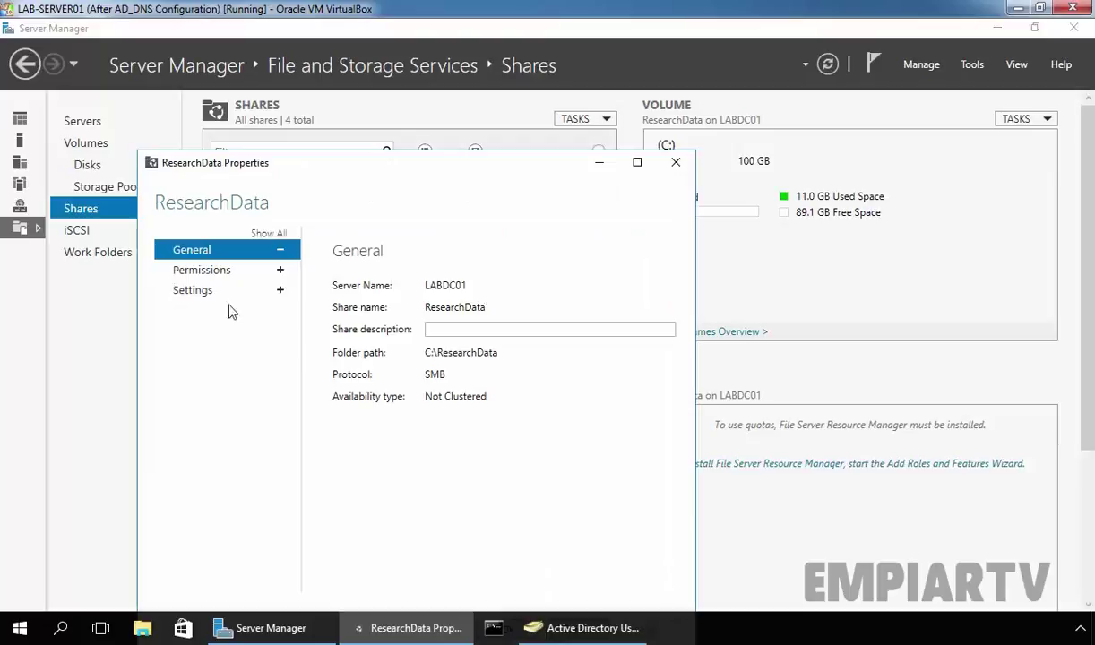
pyautogui.click(183, 291)
pyautogui.moveTo(404, 171); pyautogui.dragTo(400, 108)
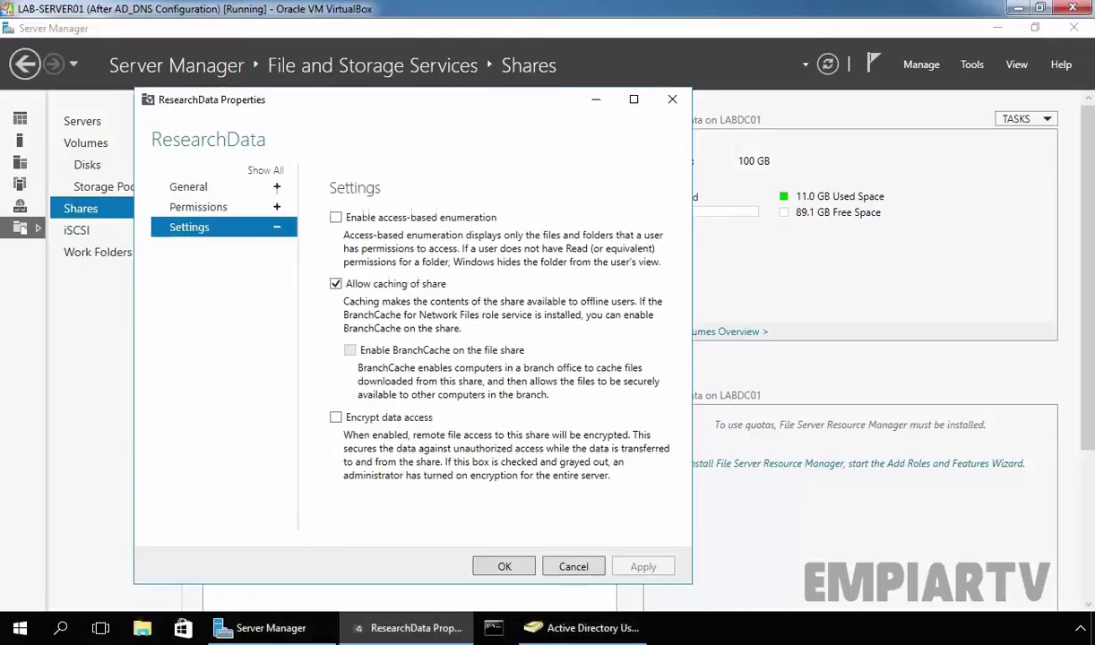
pyautogui.click(339, 218)
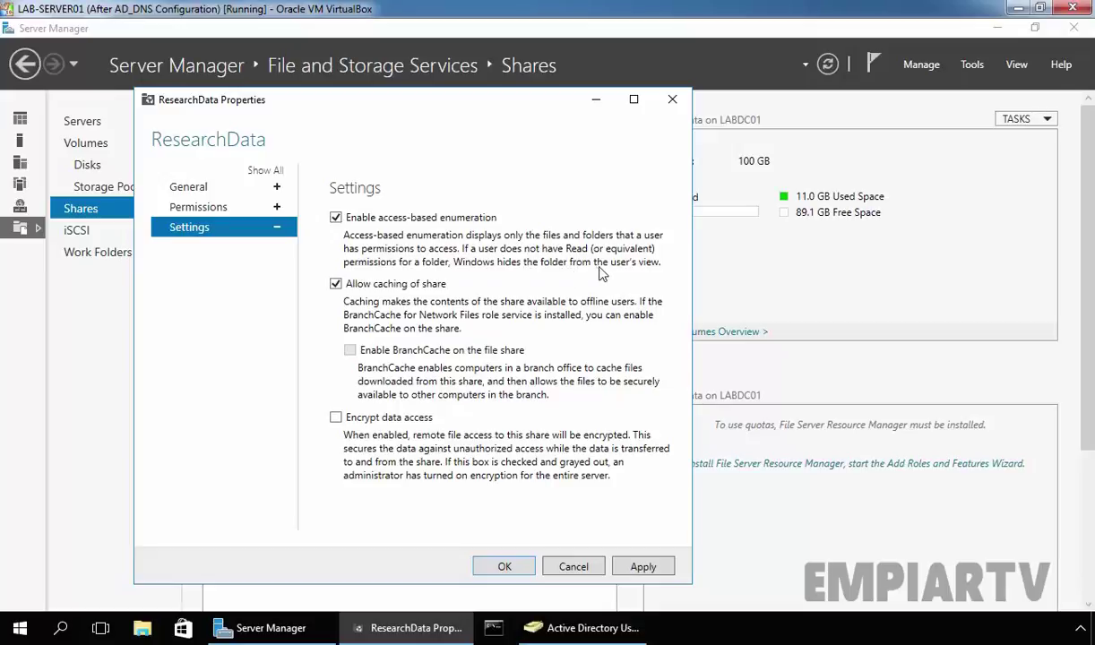
pyautogui.click(644, 566)
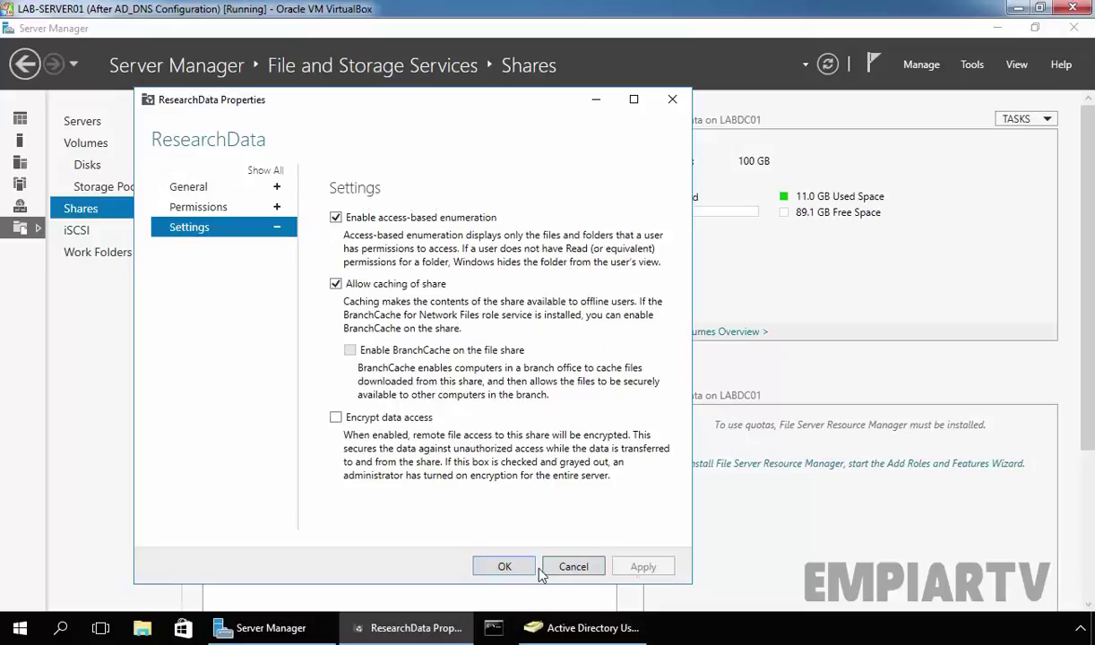
pyautogui.click(505, 566)
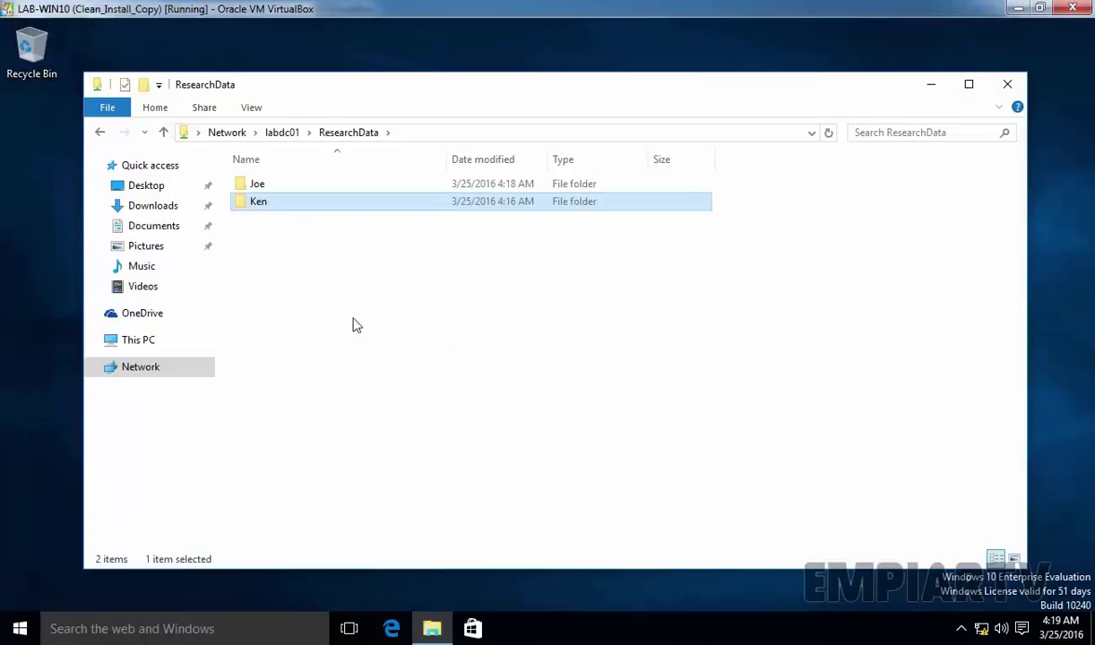
# Step: Clear the client's ResearchData window off the screen to reveal the desktop
pyautogui.press('super')
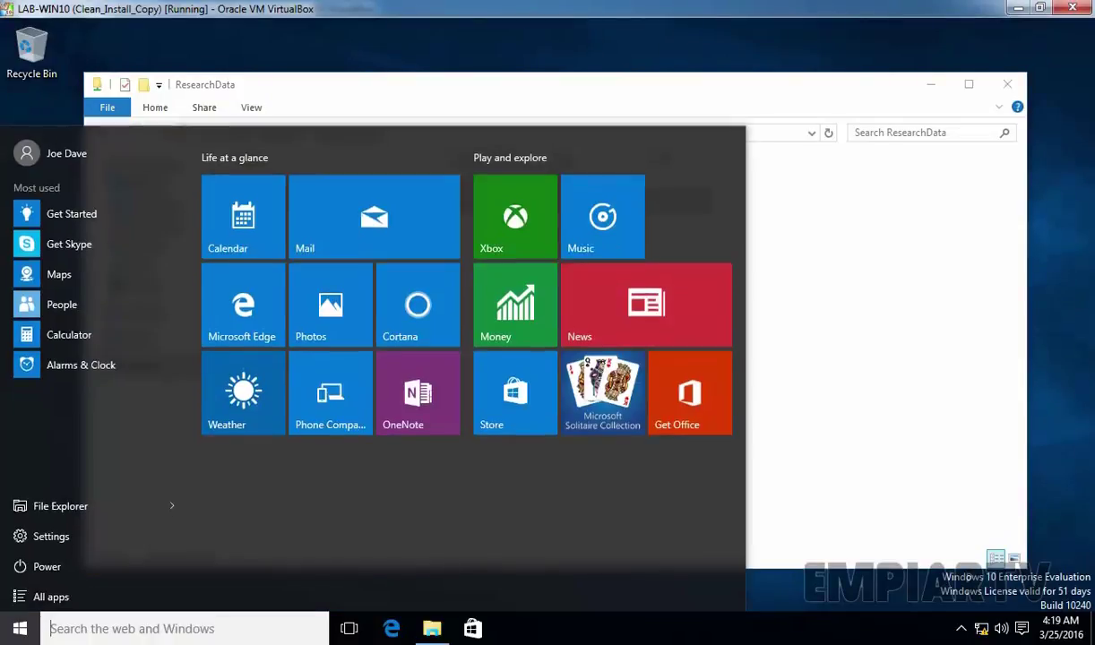
pyautogui.press('Escape')
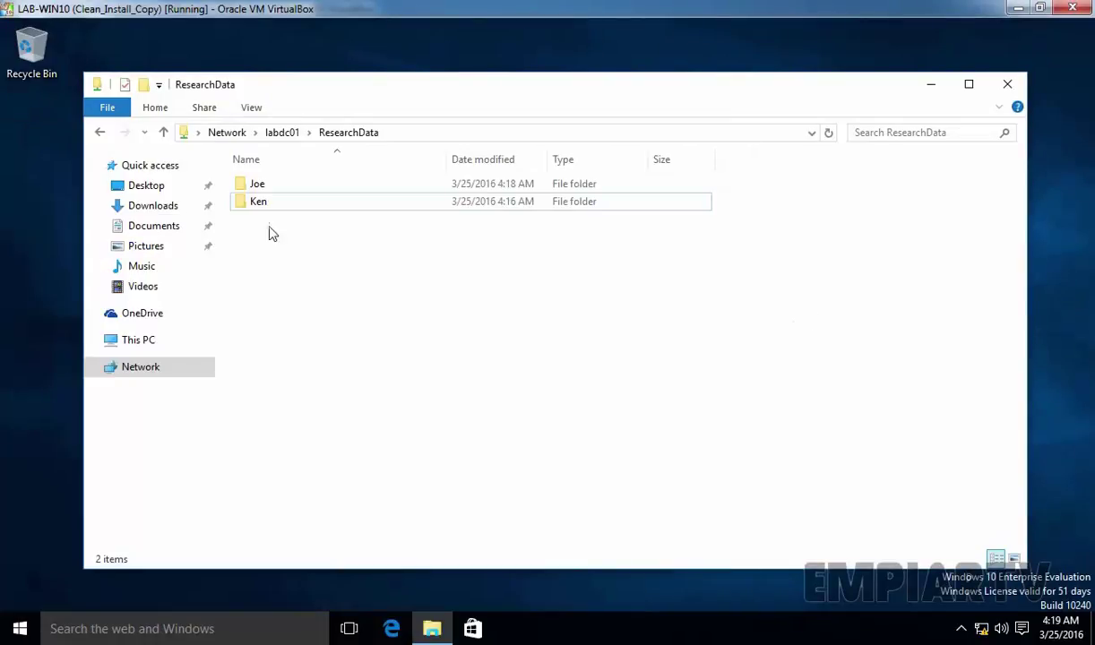
pyautogui.click(259, 204)
pyautogui.press('super+d')
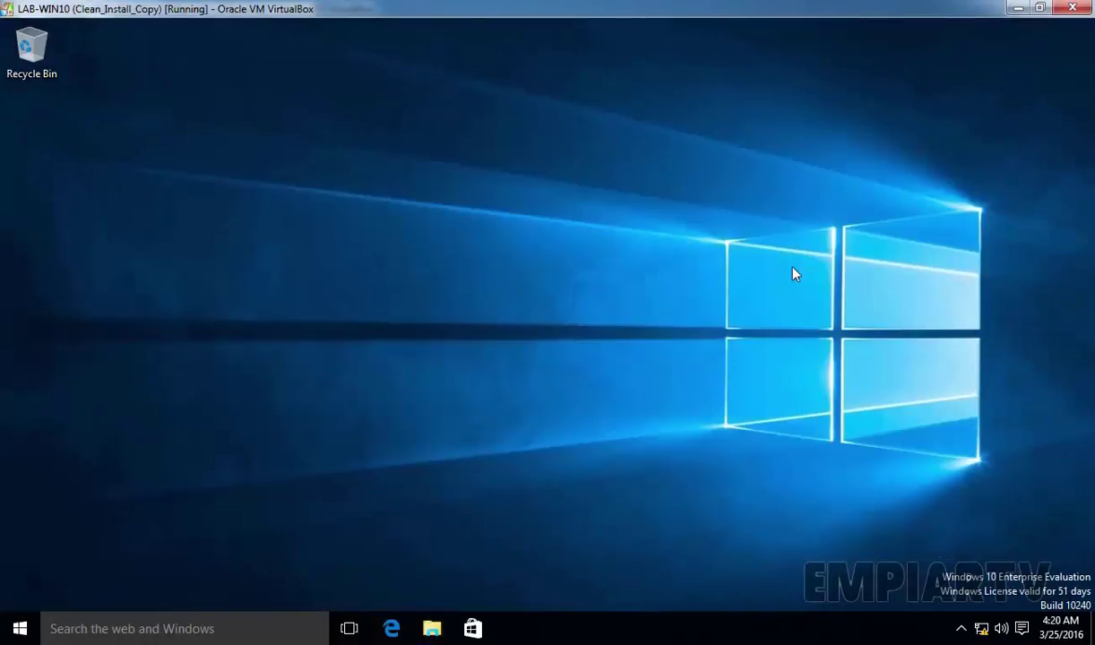
# Step: Sign the Windows 10 client user out and back in with the account password
pyautogui.click(20, 628)
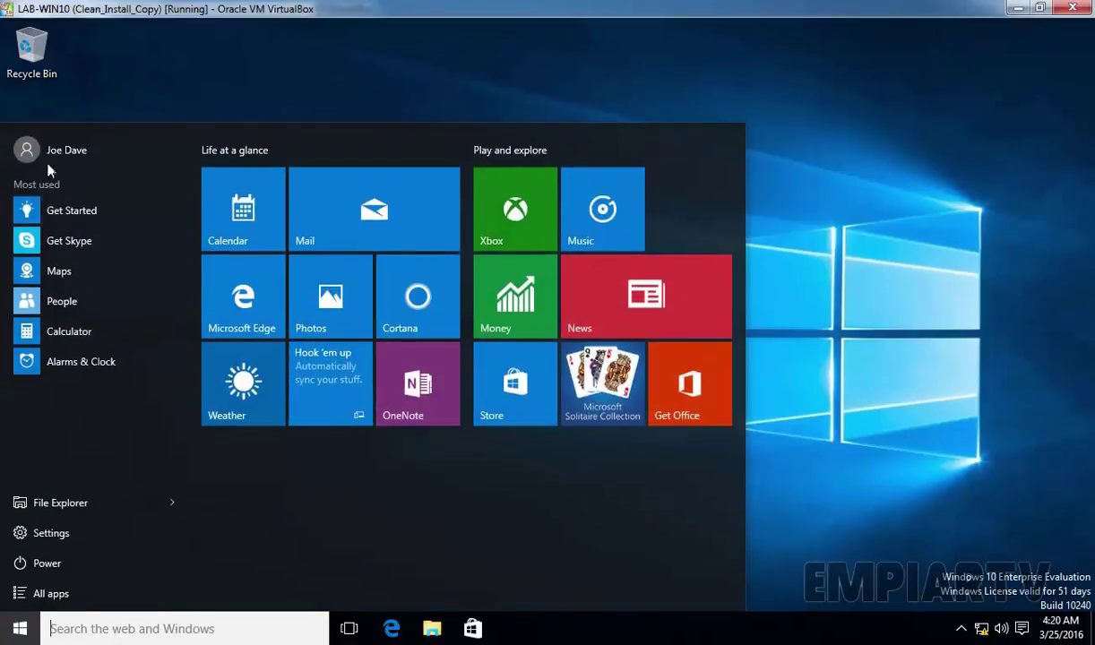
pyautogui.click(51, 149)
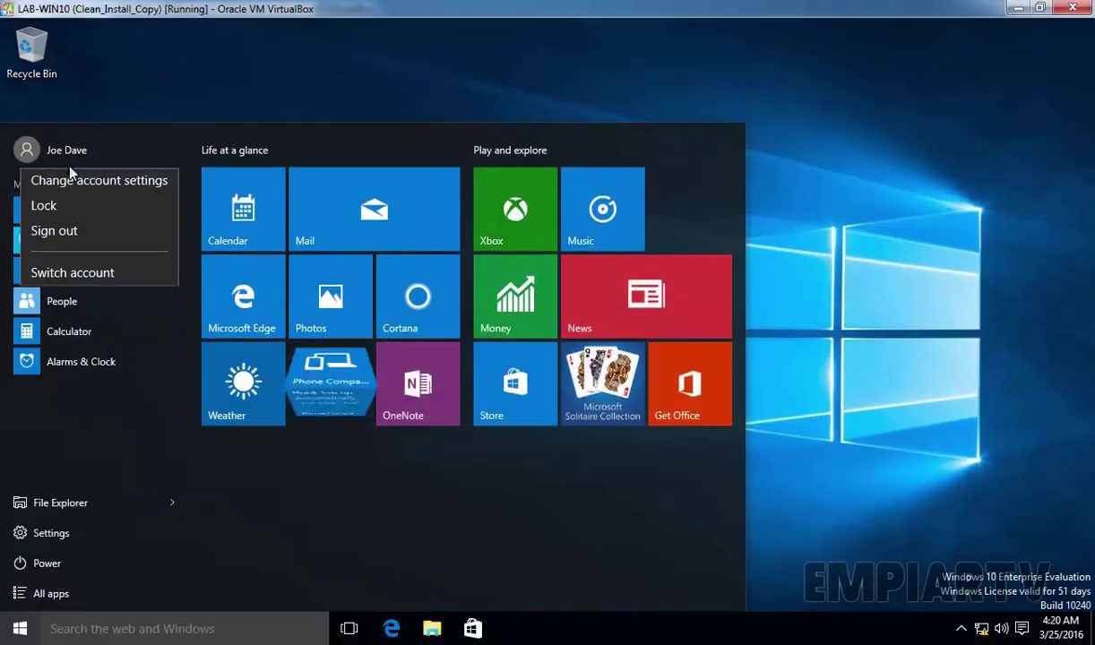
pyautogui.click(64, 224)
pyautogui.press('space')
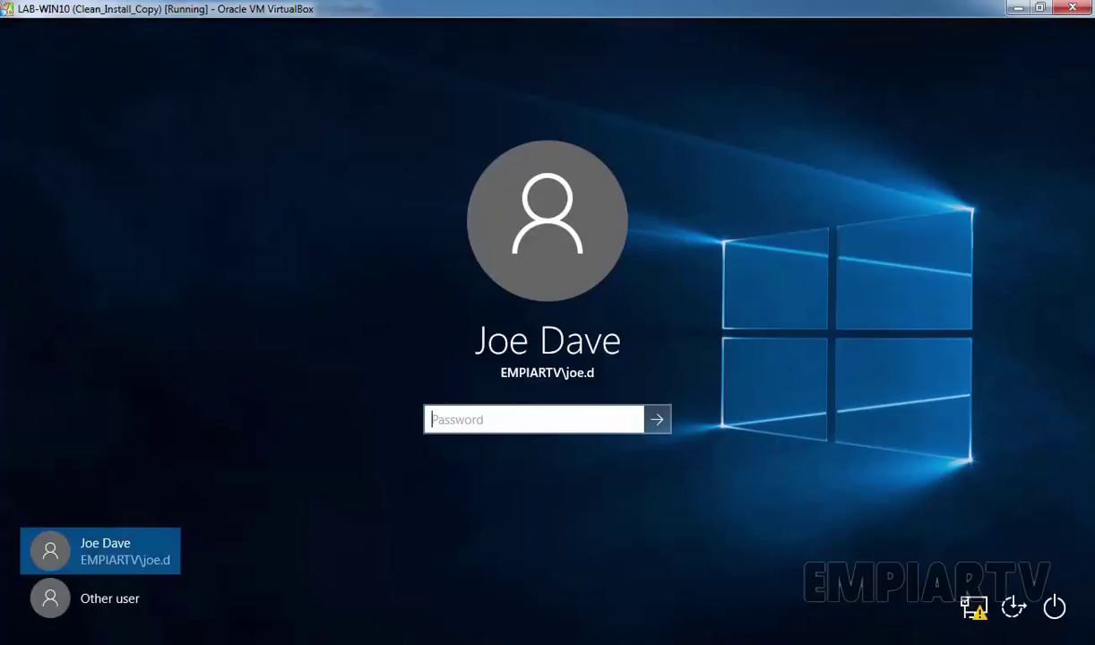
pyautogui.write('•••••••••')
pyautogui.press('Return')
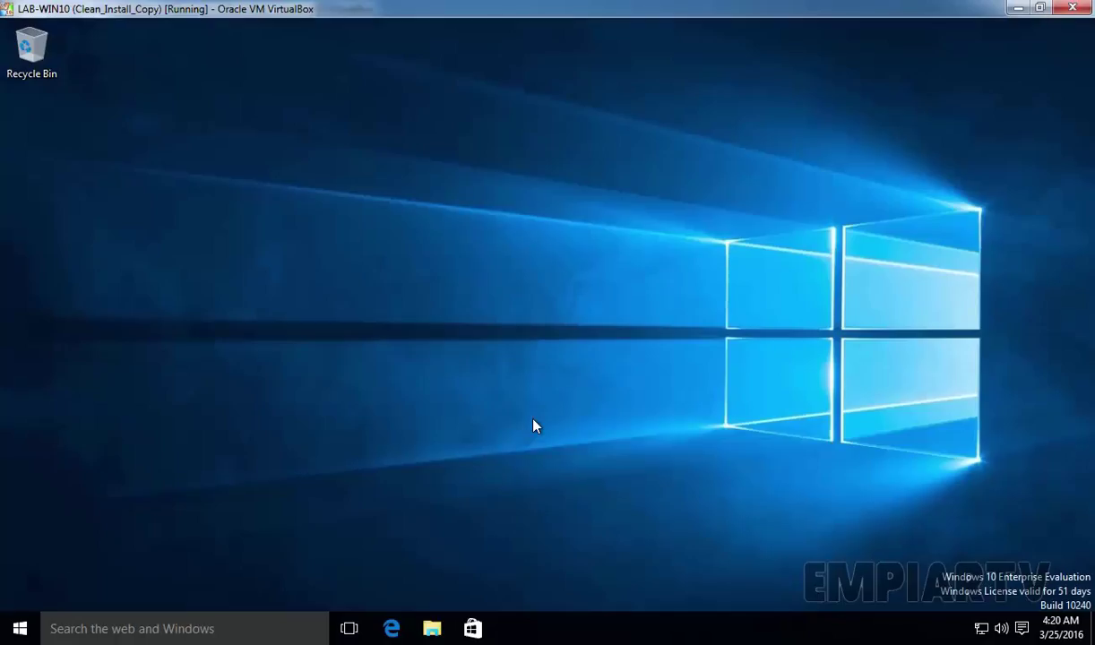
# Step: Reopen the ResearchData share on \\labdc01, now listing only the user's own folder
pyautogui.press('super+r')
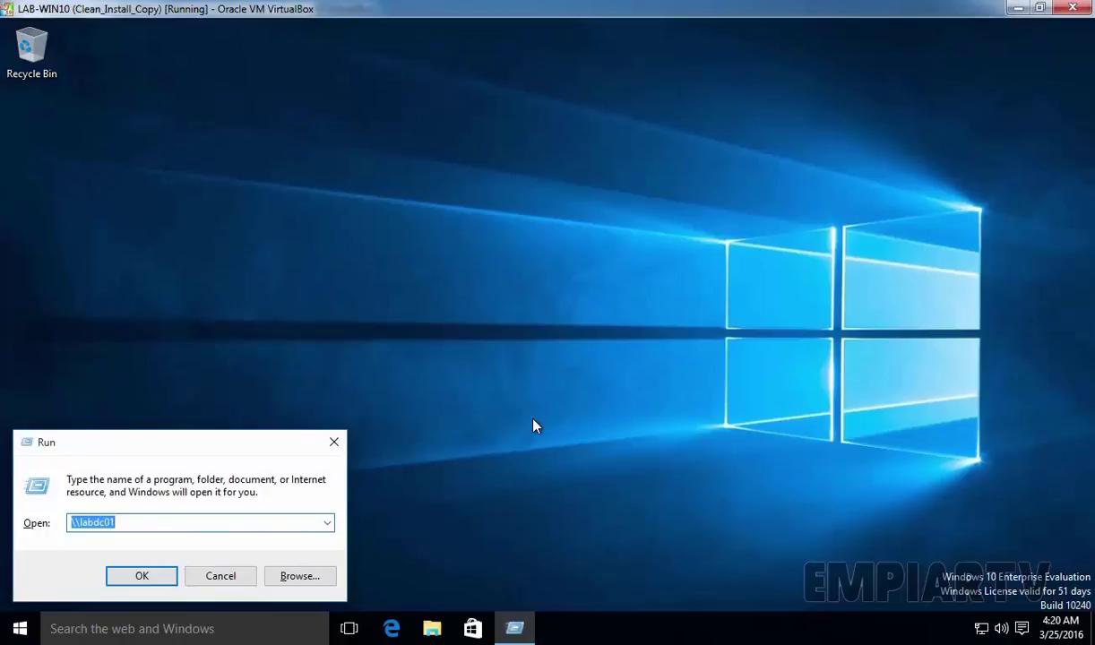
pyautogui.press('Return')
pyautogui.doubleClick(488, 184)
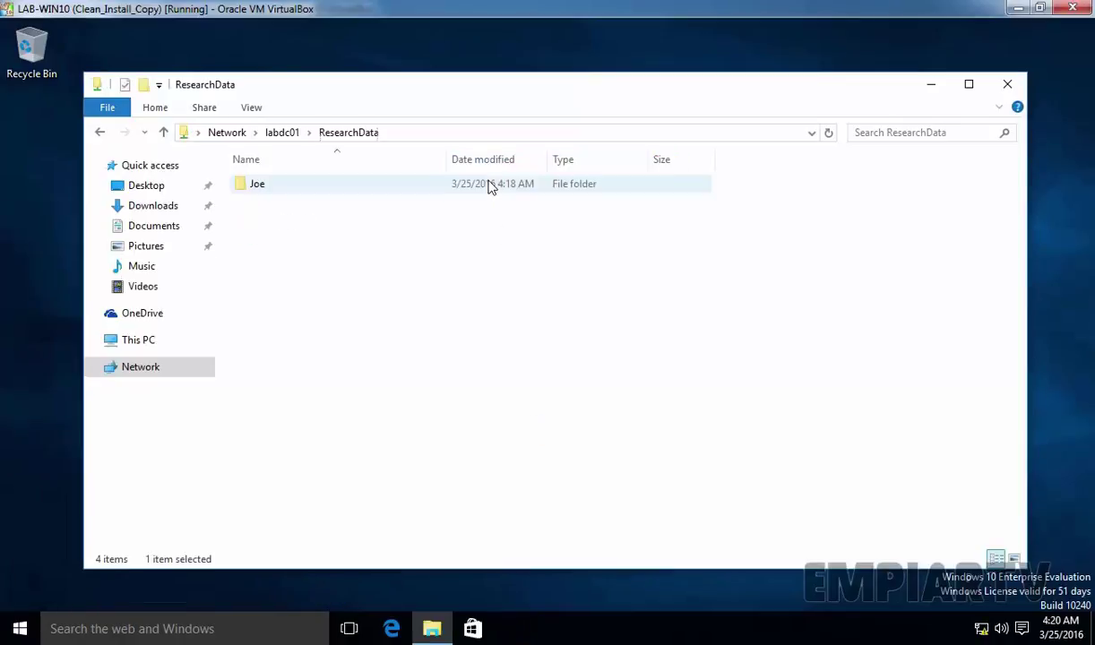
pyautogui.moveTo(382, 294); pyautogui.dragTo(256, 175)
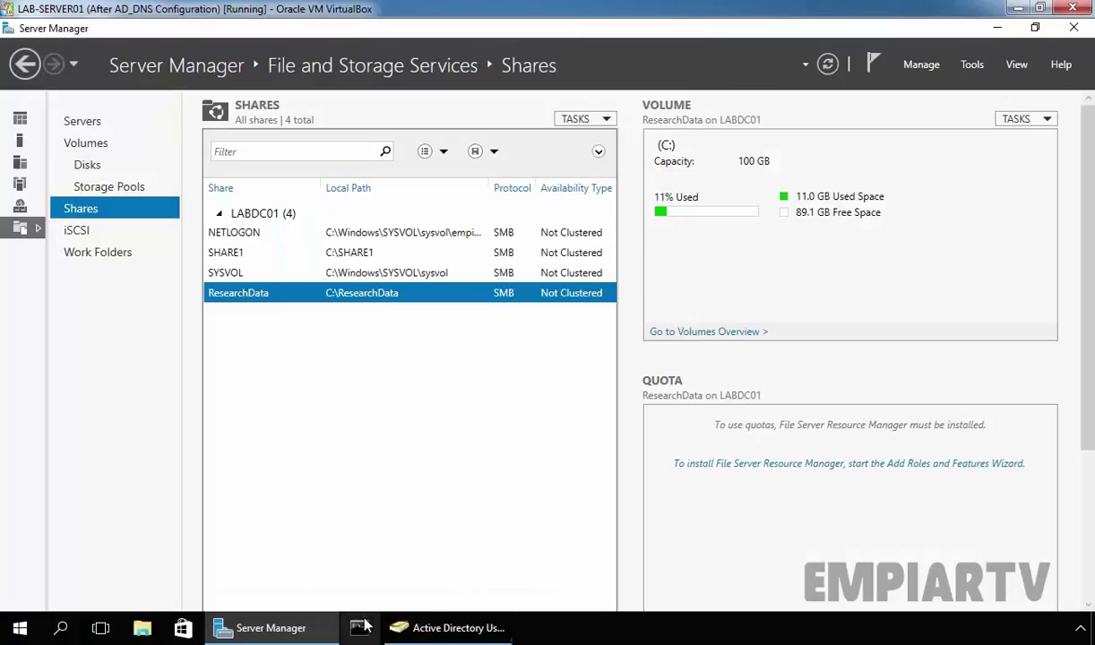
# Step: Browse the server's File Explorer to C:\ResearchData and check both users' folders are there
pyautogui.click(142, 627)
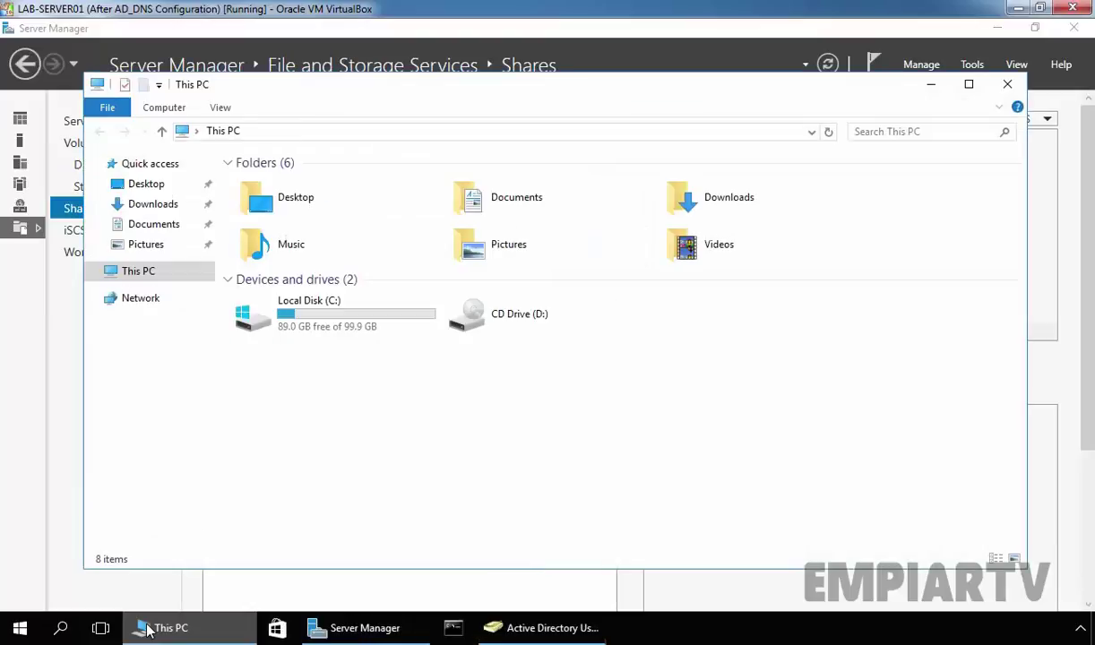
pyautogui.doubleClick(309, 315)
pyautogui.click(273, 238)
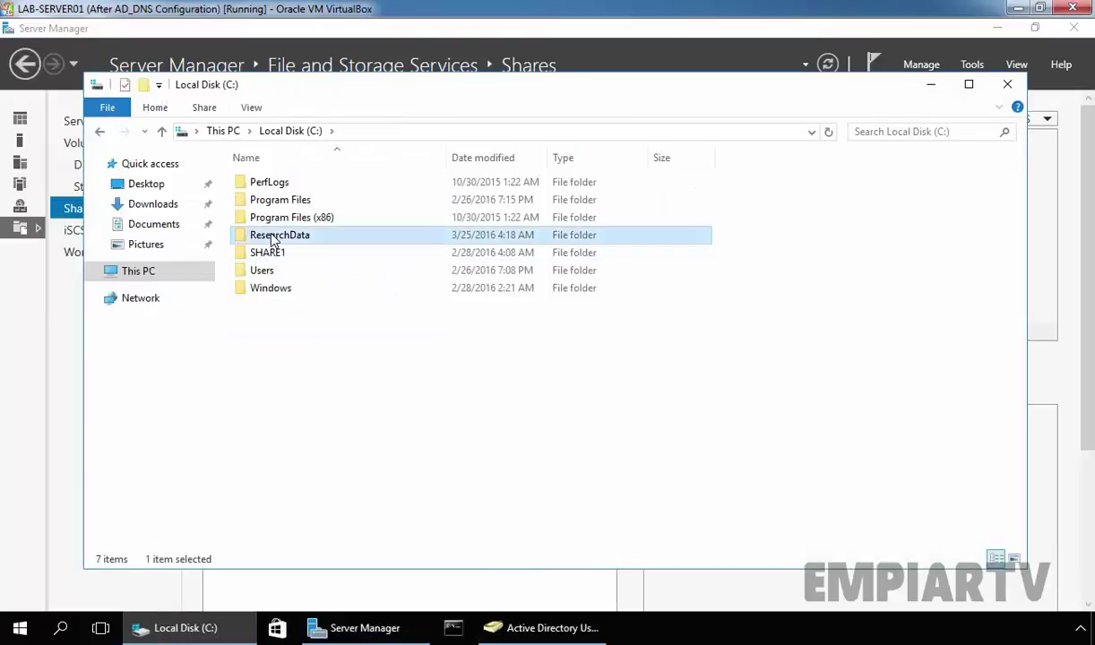
pyautogui.doubleClick(273, 237)
pyautogui.moveTo(307, 243); pyautogui.dragTo(258, 183)
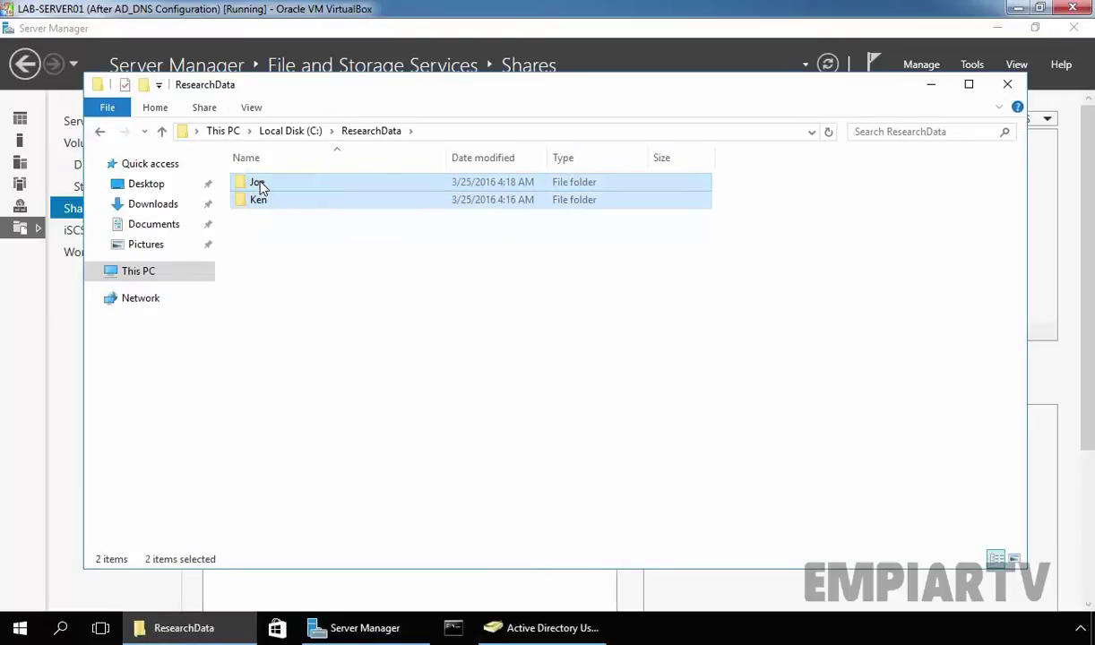
pyautogui.click(475, 338)
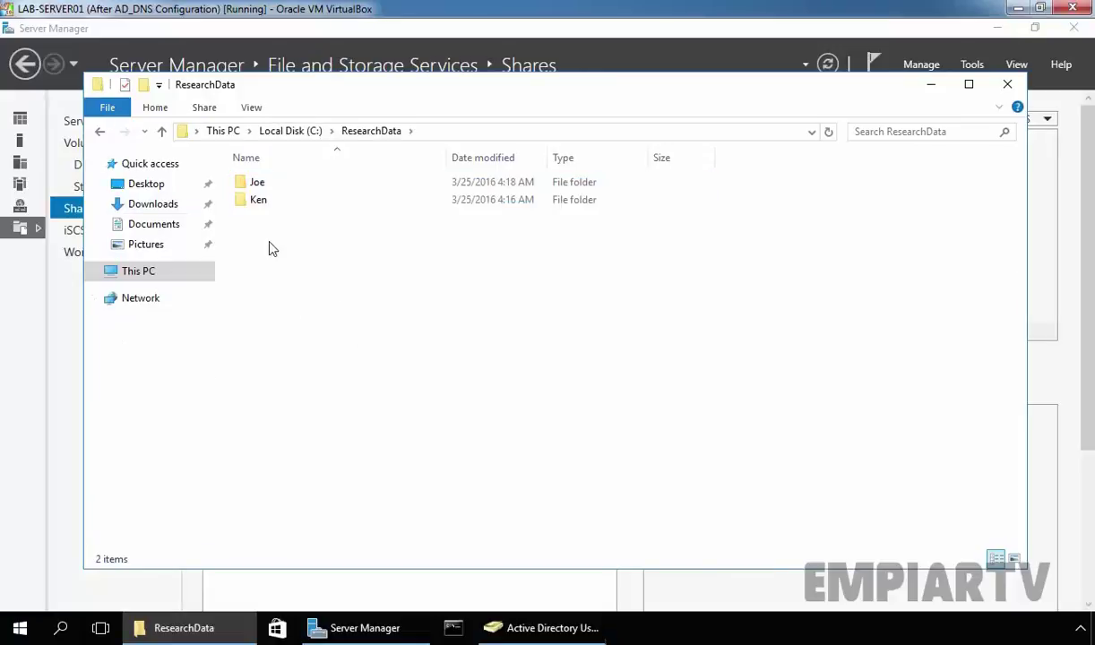
# Step: Create a new folder named Visible inside C:\ResearchData
pyautogui.rightClick(269, 242)
pyautogui.moveTo(341, 443)
pyautogui.click(495, 445)
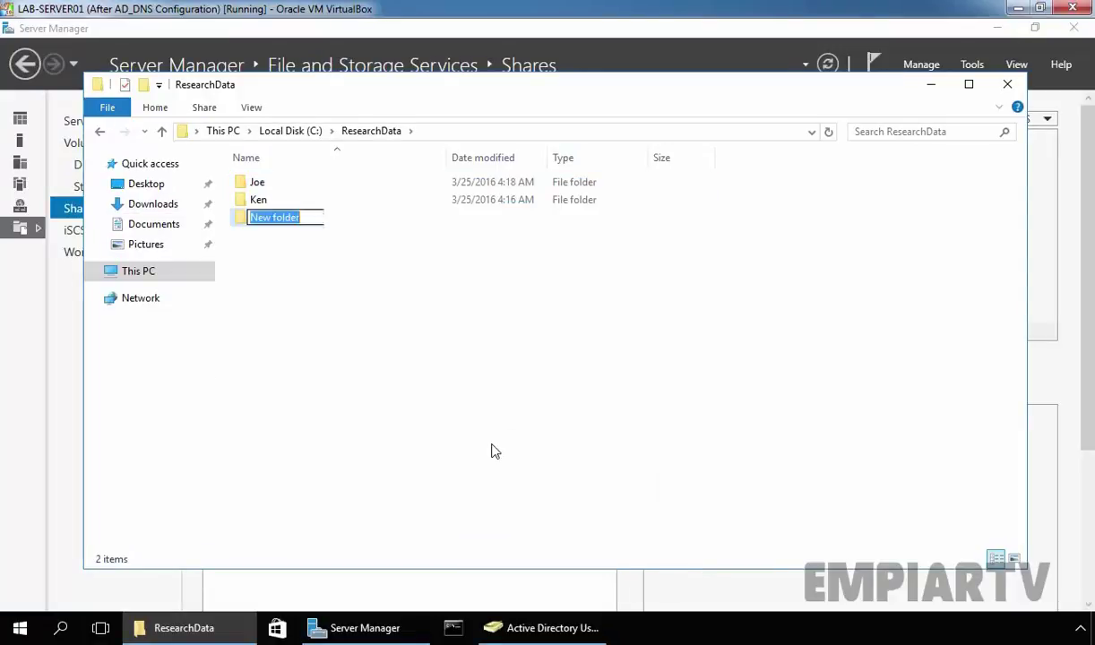
pyautogui.write('Visibl')
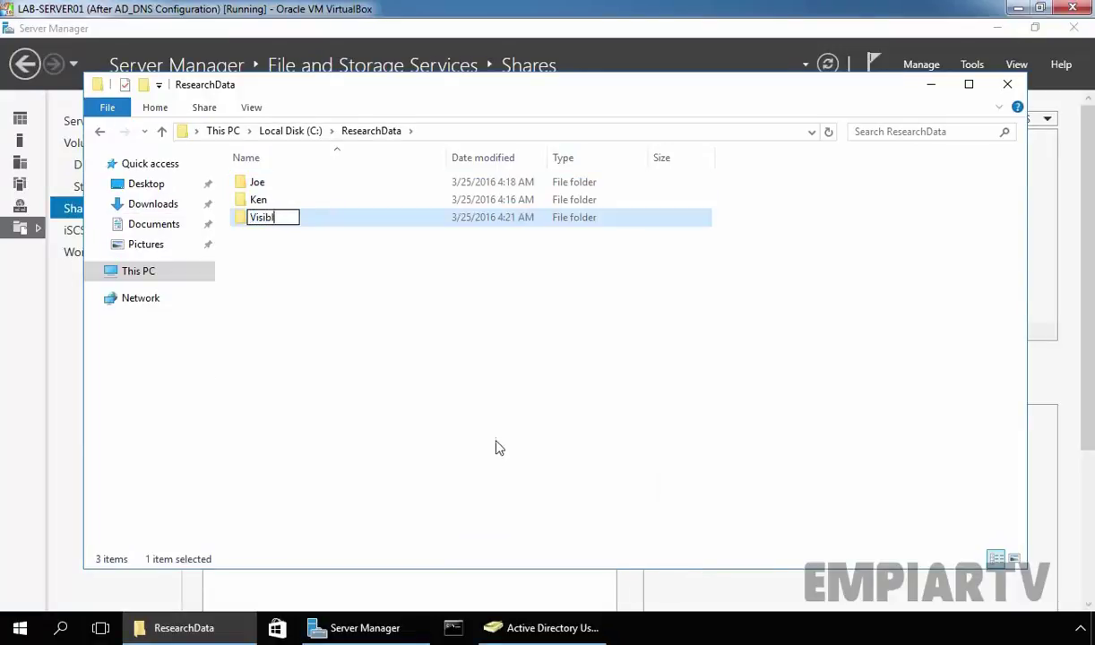
pyautogui.write('e')
pyautogui.press('Return')
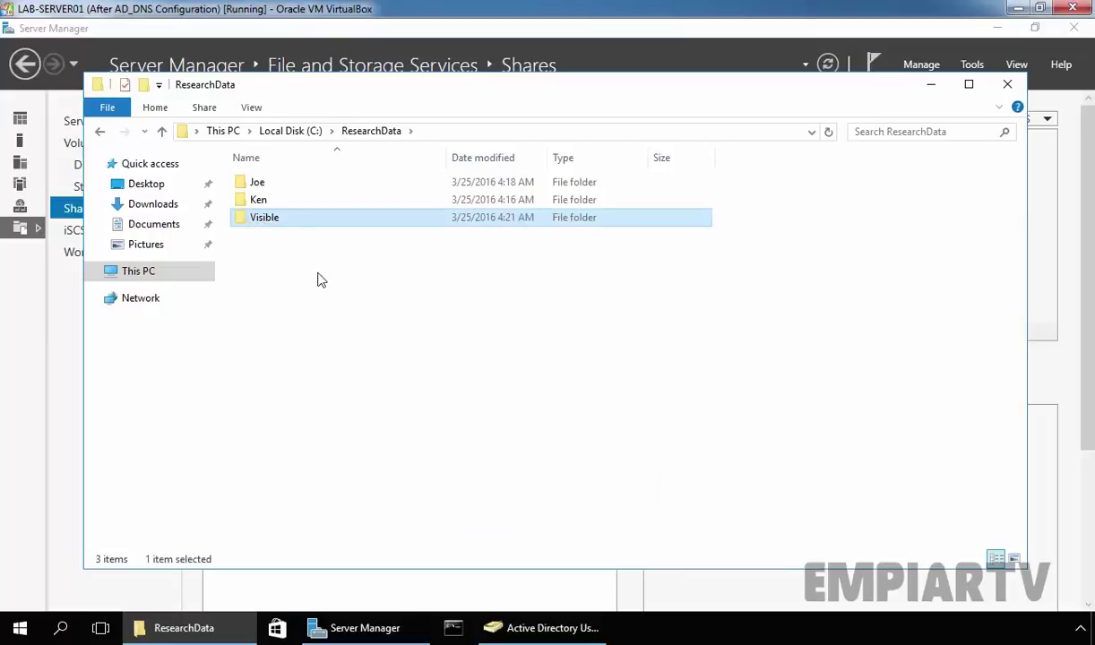
# Step: Add the ResearchUsers group to the Visible folder's security permissions and apply
pyautogui.rightClick(262, 225)
pyautogui.click(341, 520)
pyautogui.click(375, 240)
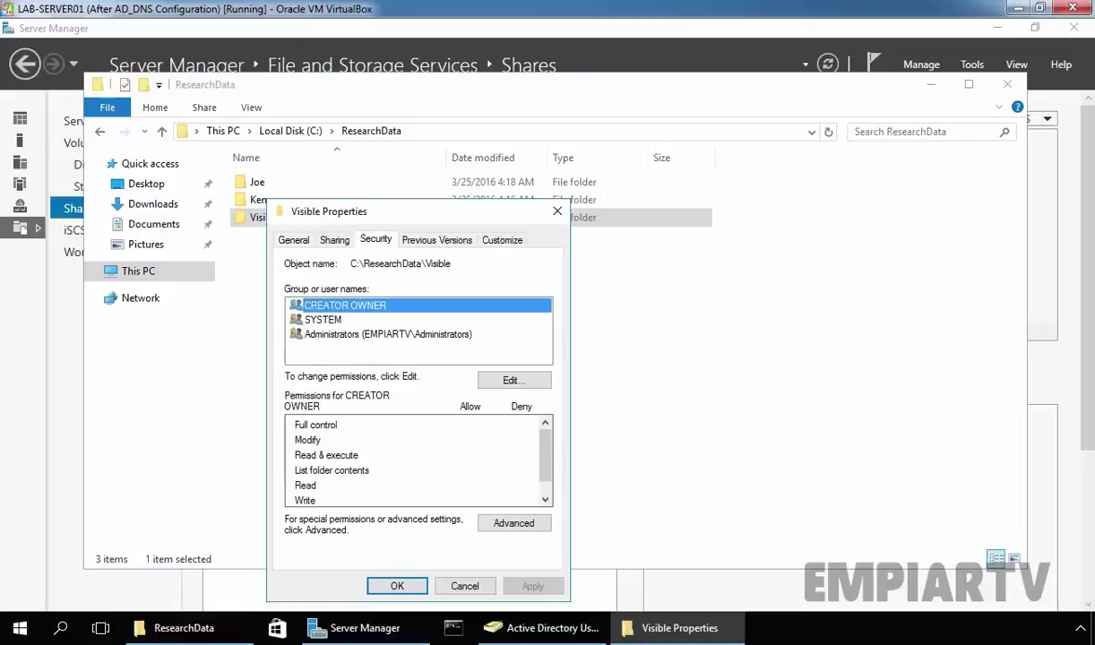
pyautogui.click(508, 376)
pyautogui.click(475, 432)
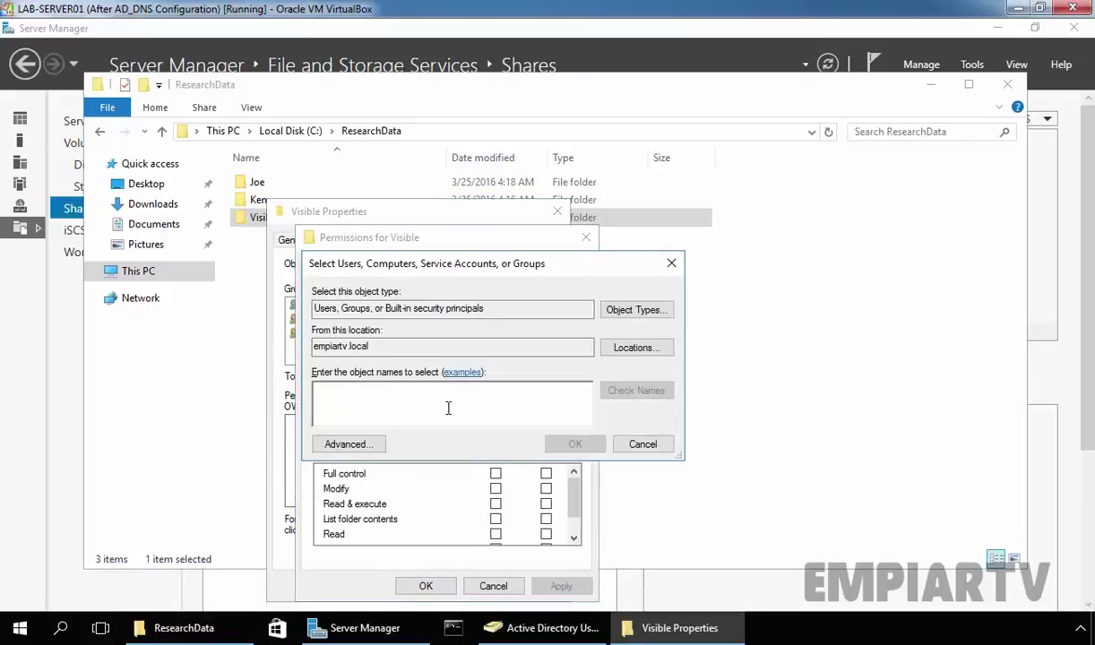
pyautogui.write('ResearchUsers')
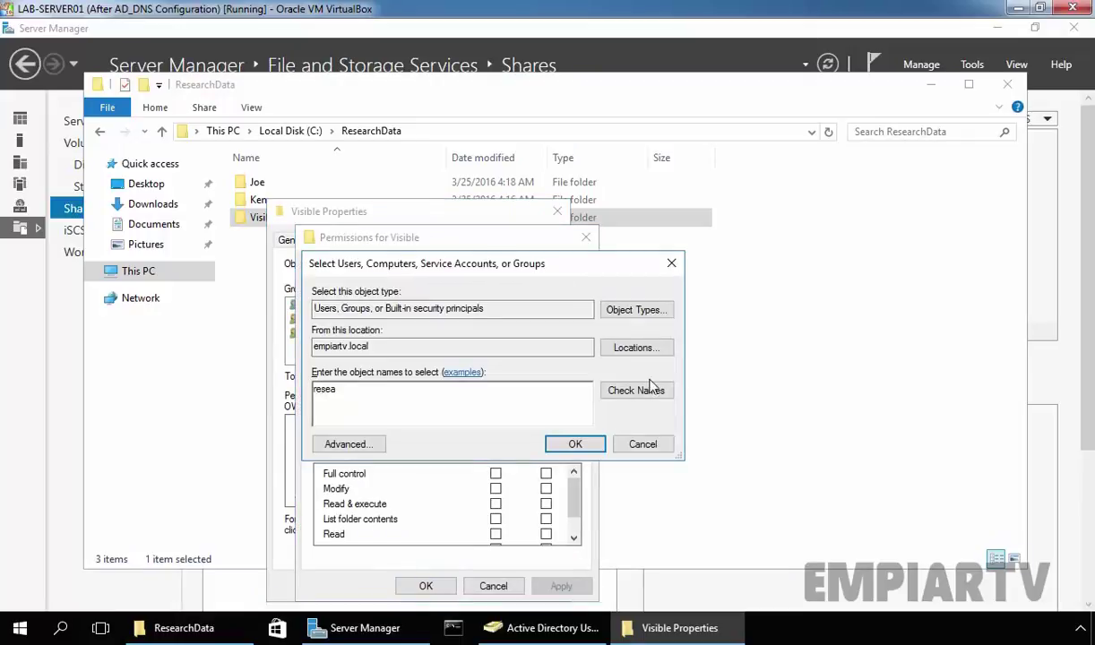
pyautogui.click(630, 392)
pyautogui.click(566, 443)
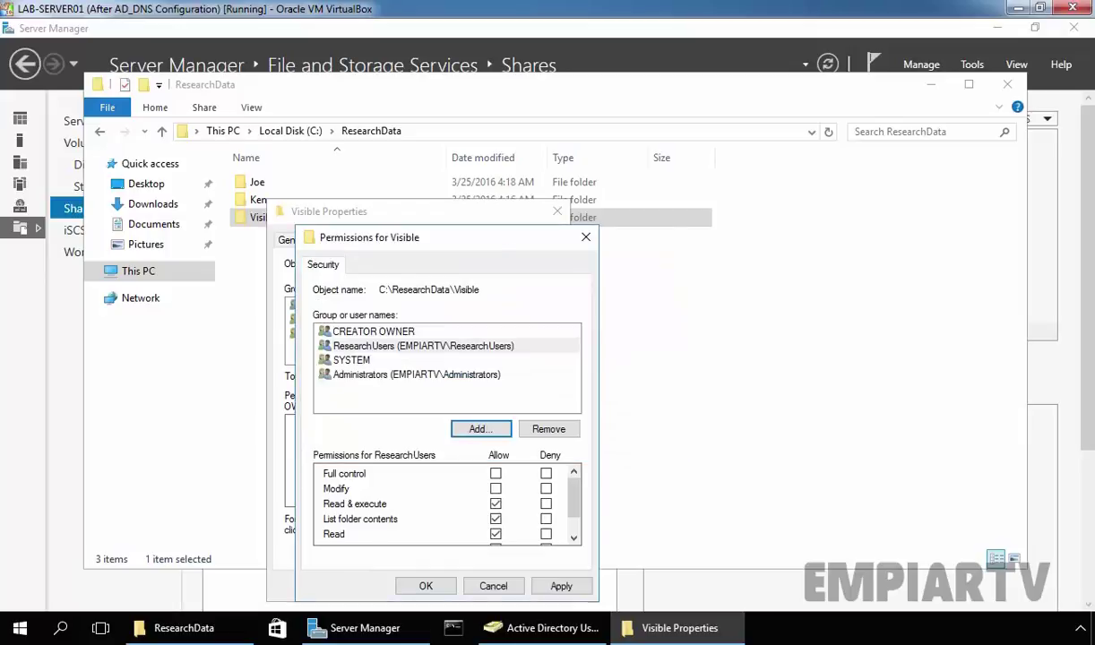
pyautogui.click(545, 585)
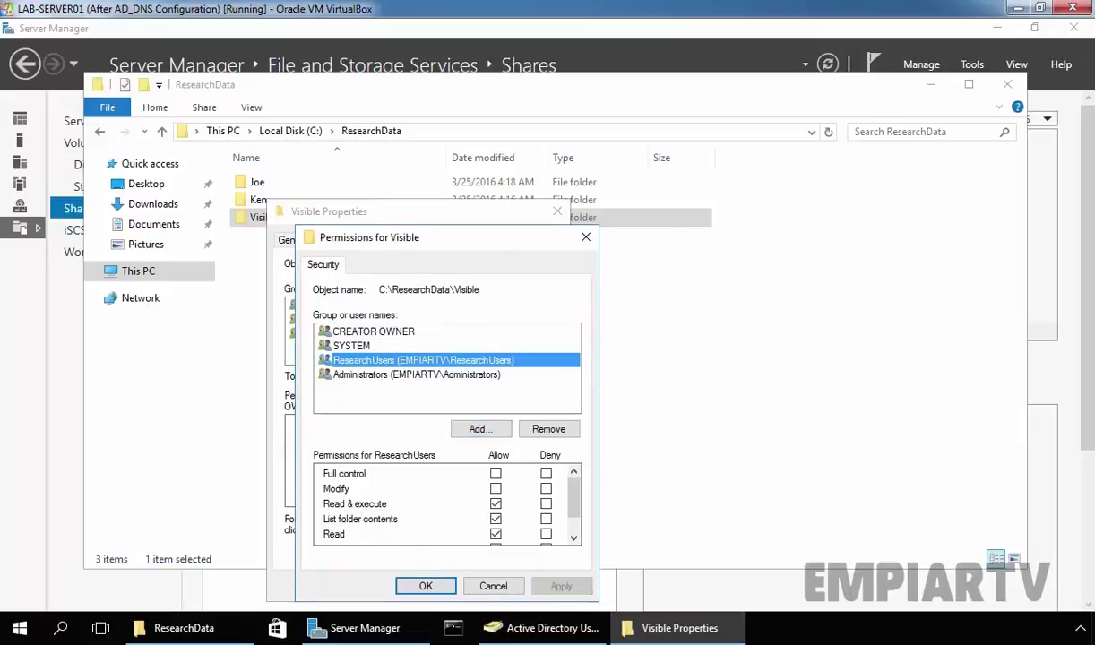
pyautogui.click(423, 584)
pyautogui.click(394, 586)
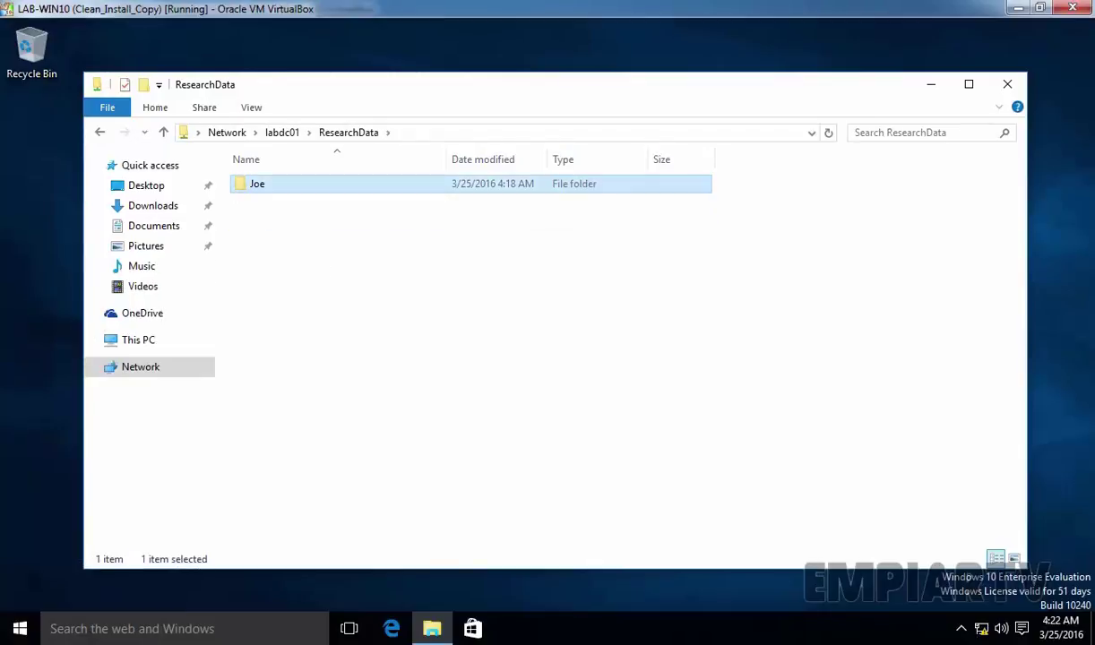
# Step: Refresh the client's \\labdc01\ResearchData listing and select the newly shown Visible folder
pyautogui.rightClick(338, 255)
pyautogui.click(366, 303)
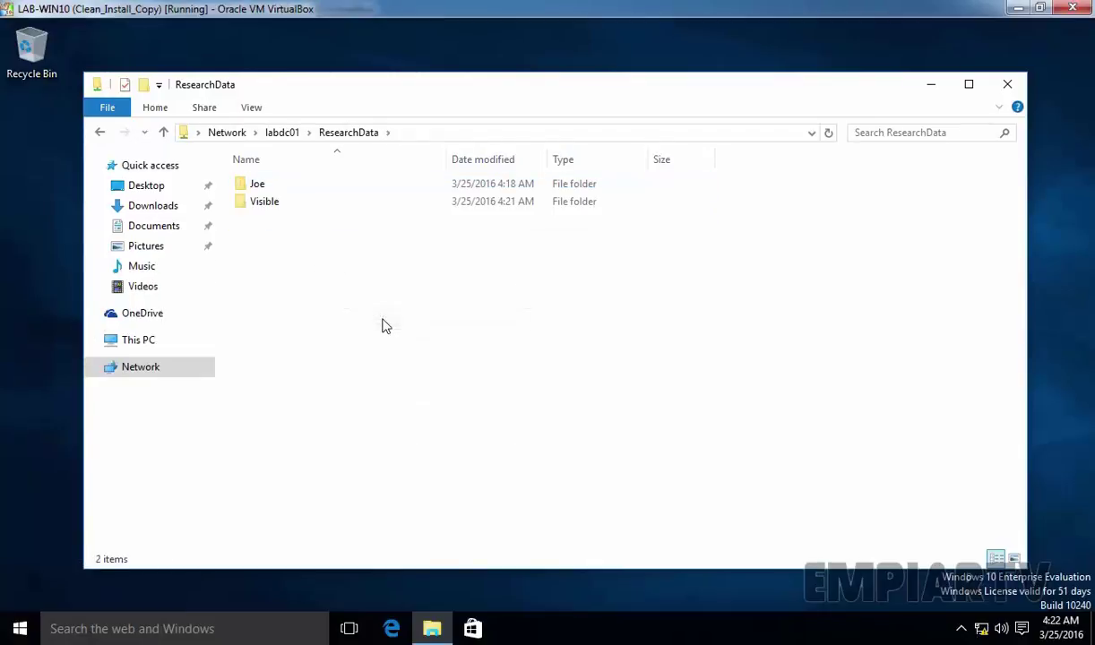
pyautogui.click(254, 205)
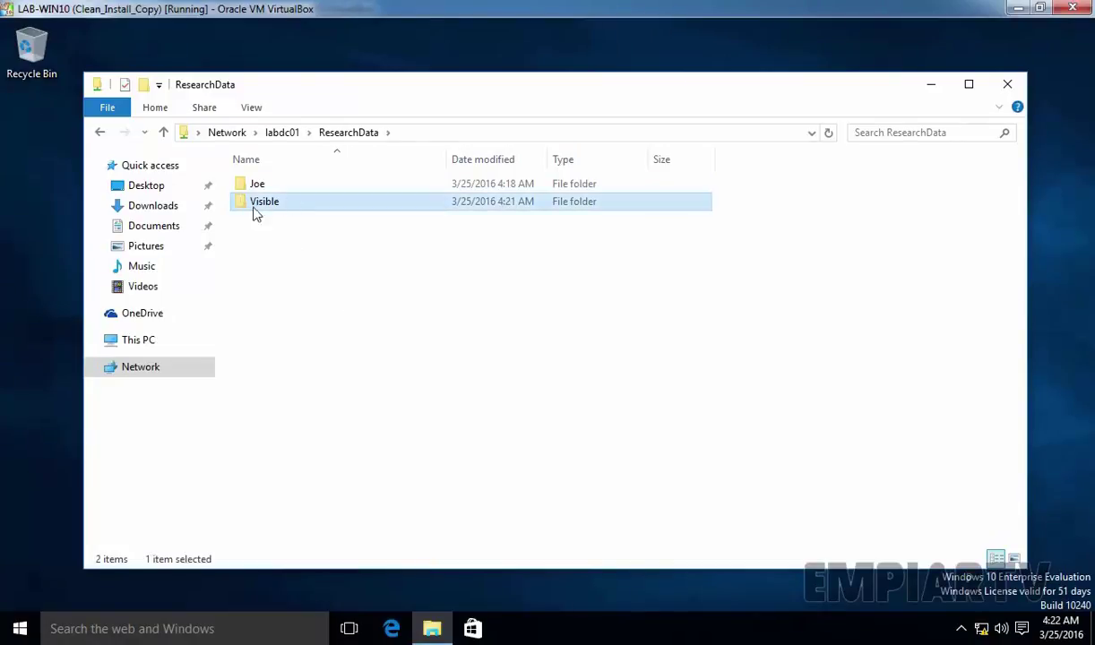